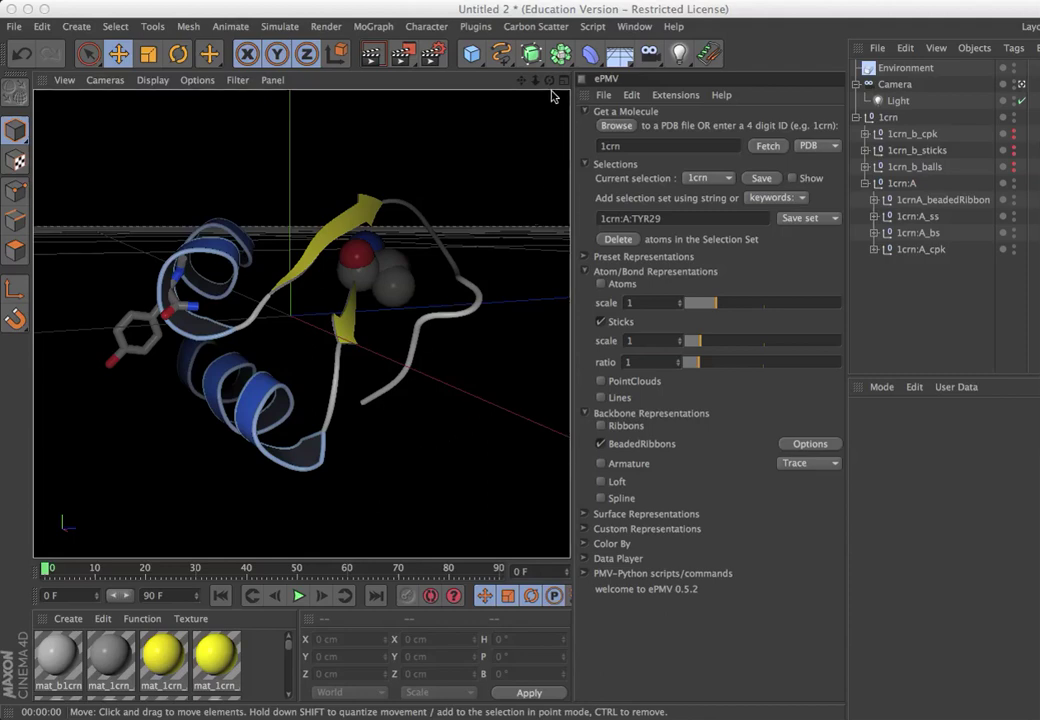
Orbit the Perspective view around the 1crn molecule, then bring the ePMV web page back
mouse_move(550, 80)
mouse_down()
mouse_move(436, 92)
mouse_move(537, 88)
mouse_up()
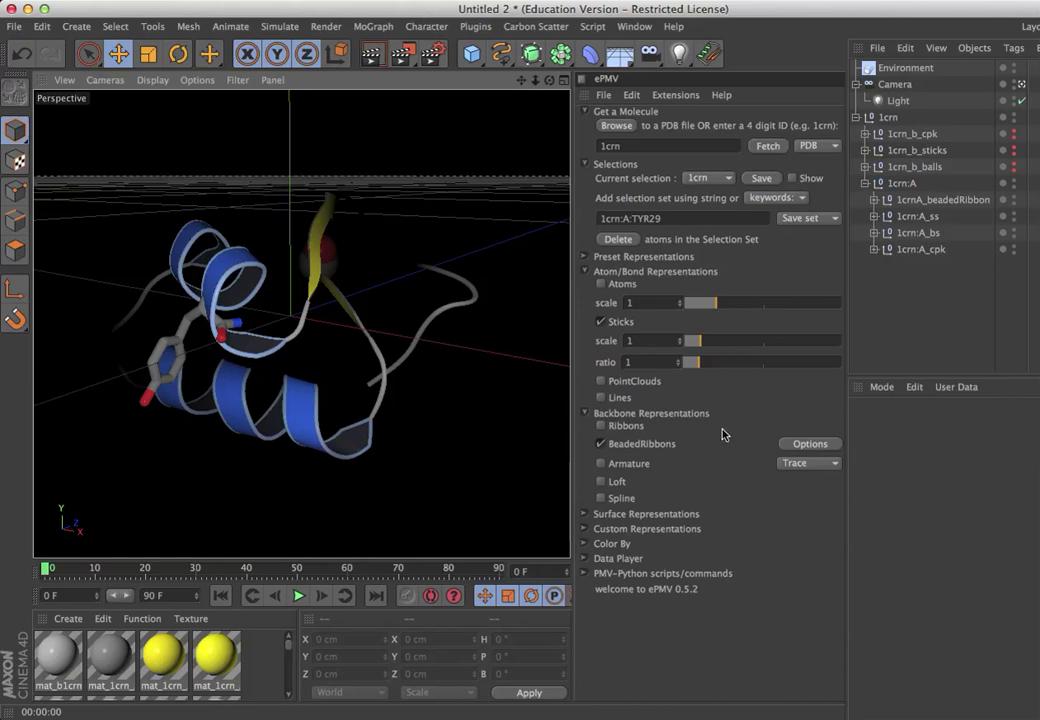
mouse_move(520, 715)
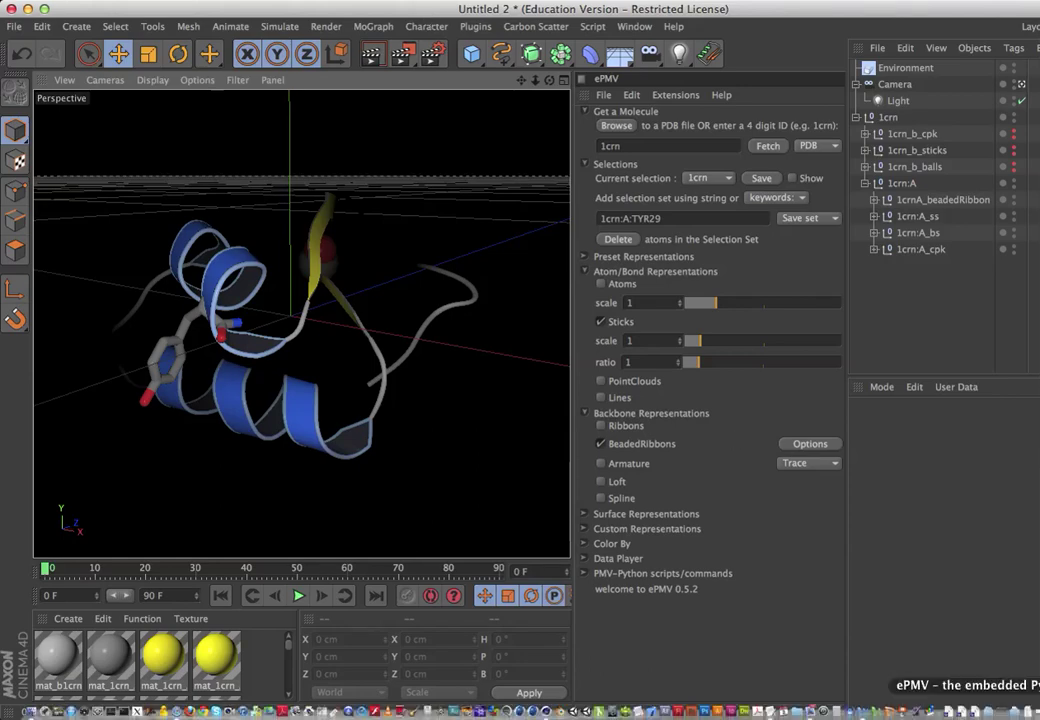
click(960, 708)
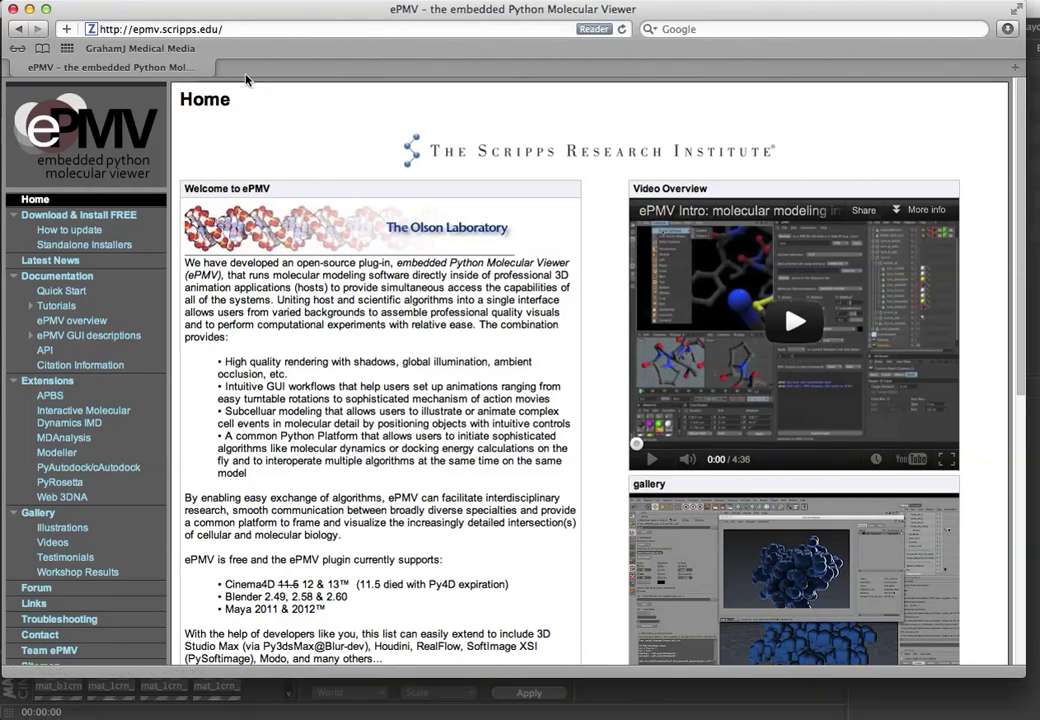
Open the Standalone Installers page on the ePMV site
click(231, 29)
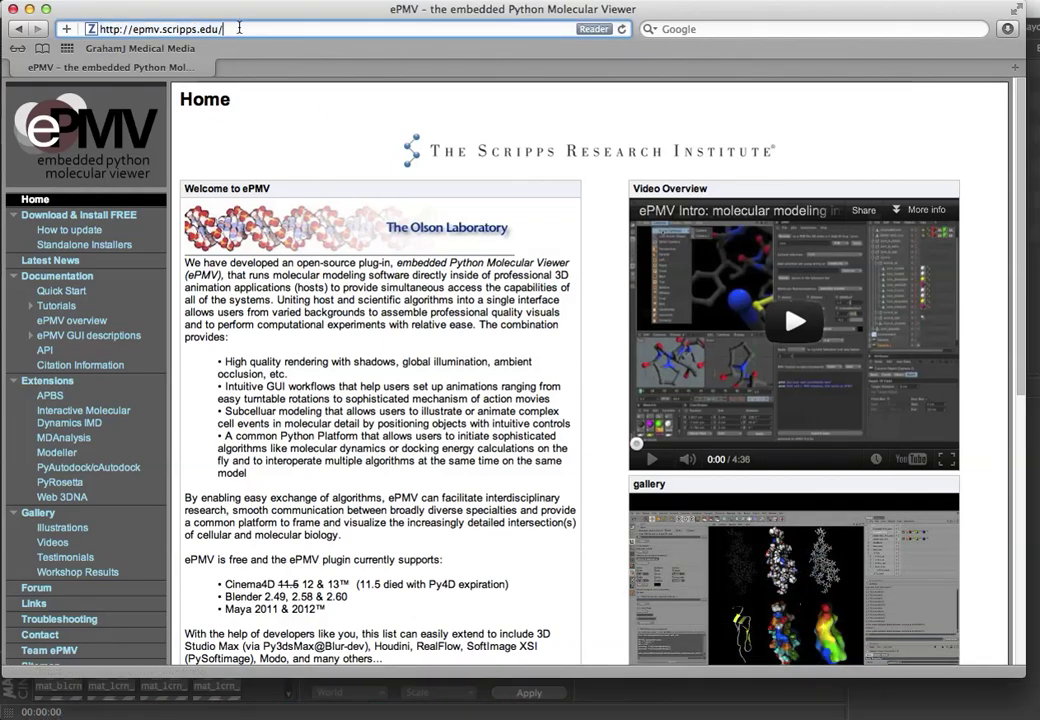
scroll(340, 360, down, 5)
scroll(313, 360, up, 4)
scroll(313, 360, down, 2)
scroll(360, 360, up, 5)
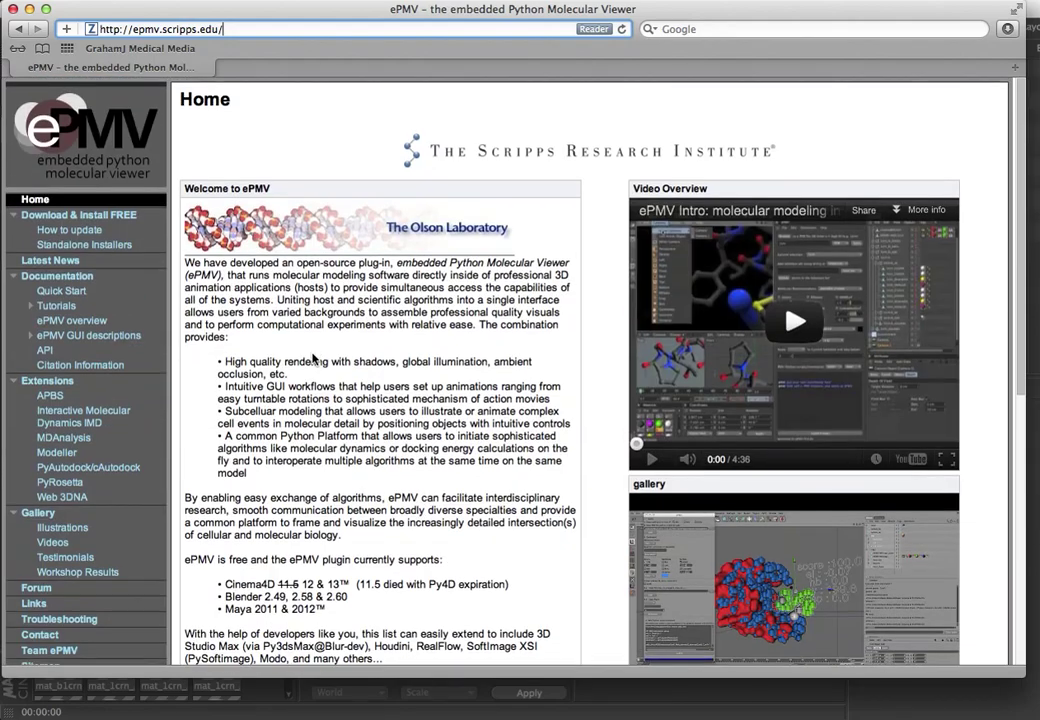
click(84, 245)
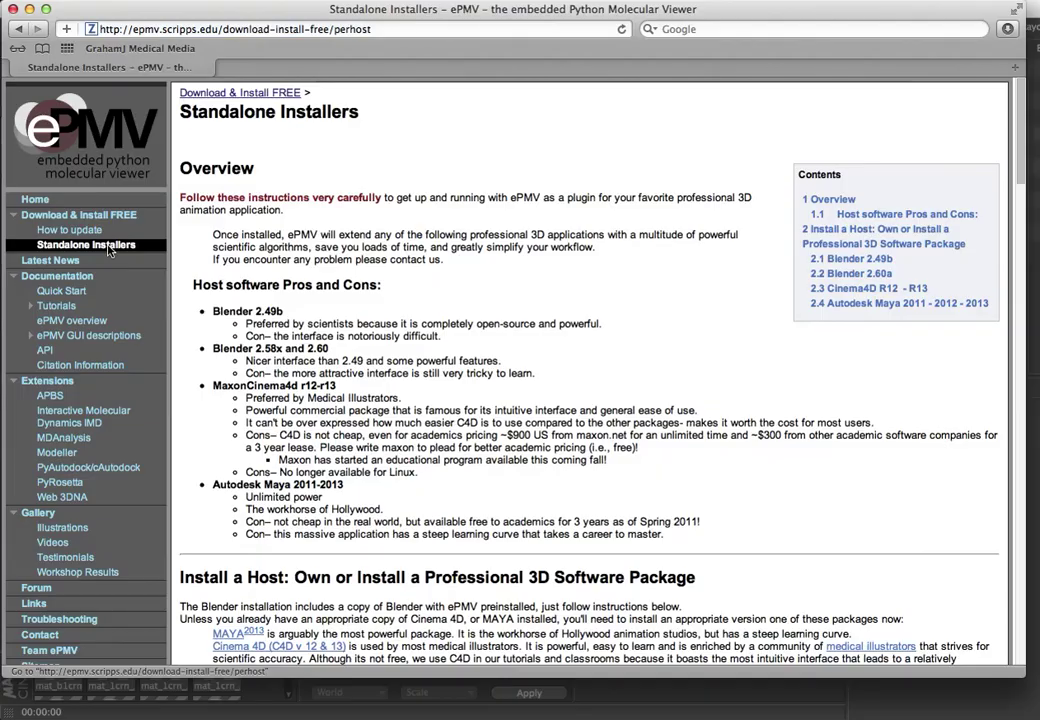
Jump to the '2.3 Cinema4D R12 - R13' installation section from the Contents box
scroll(399, 415, down, 15)
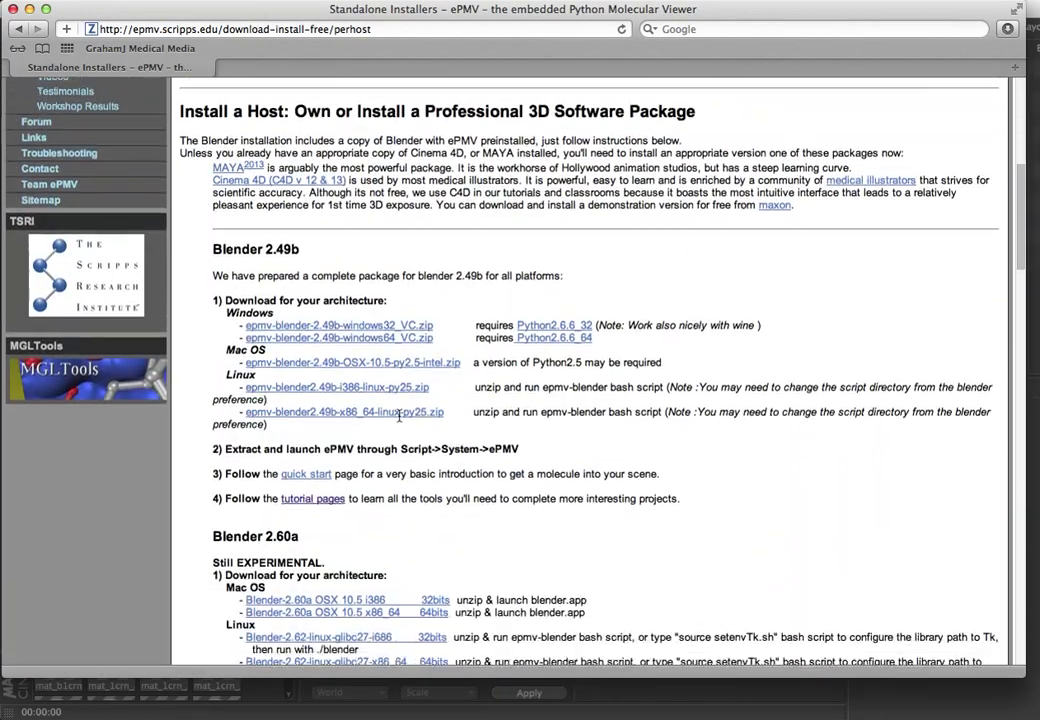
scroll(399, 415, down, 3)
scroll(399, 418, up, 20)
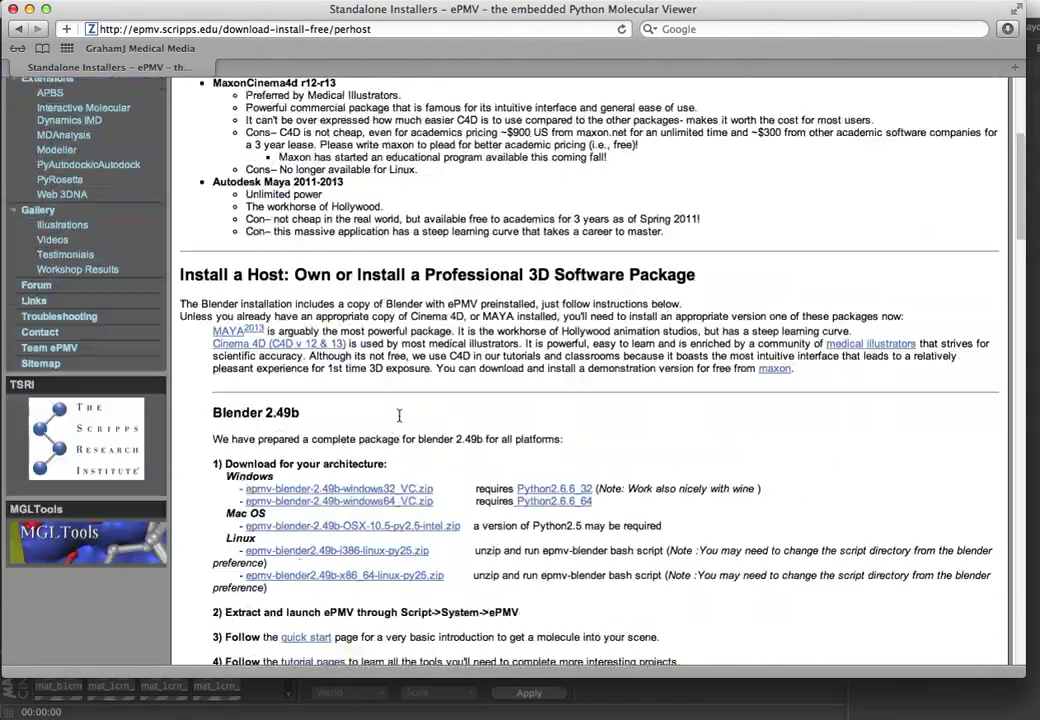
scroll(399, 418, down, 15)
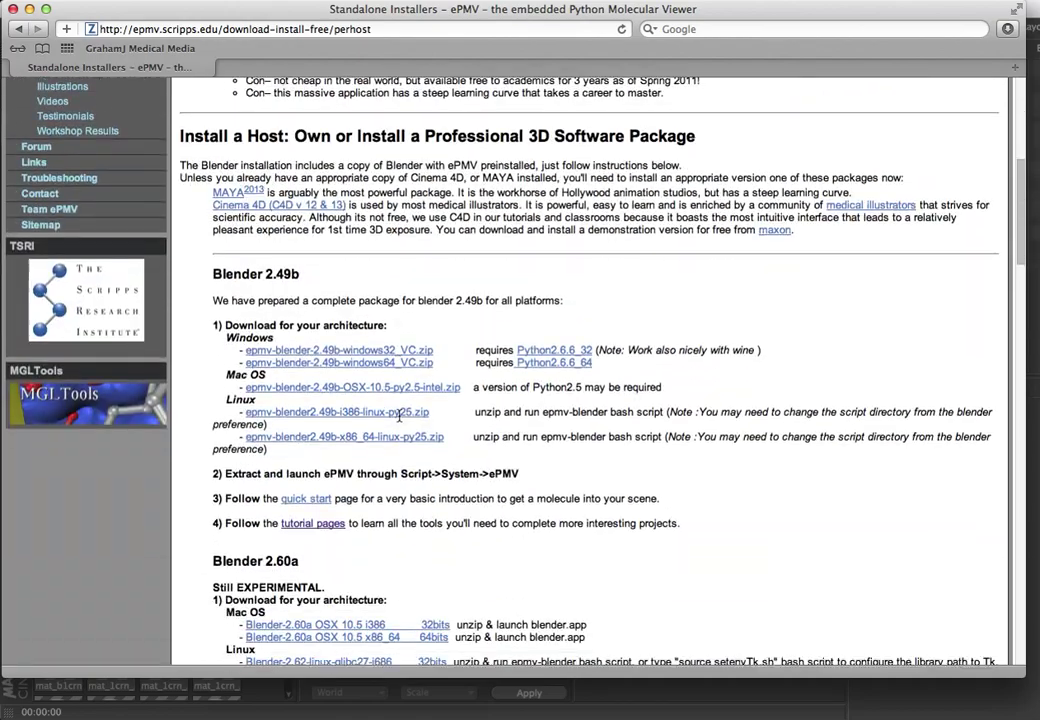
scroll(399, 415, down, 2)
scroll(399, 415, up, 20)
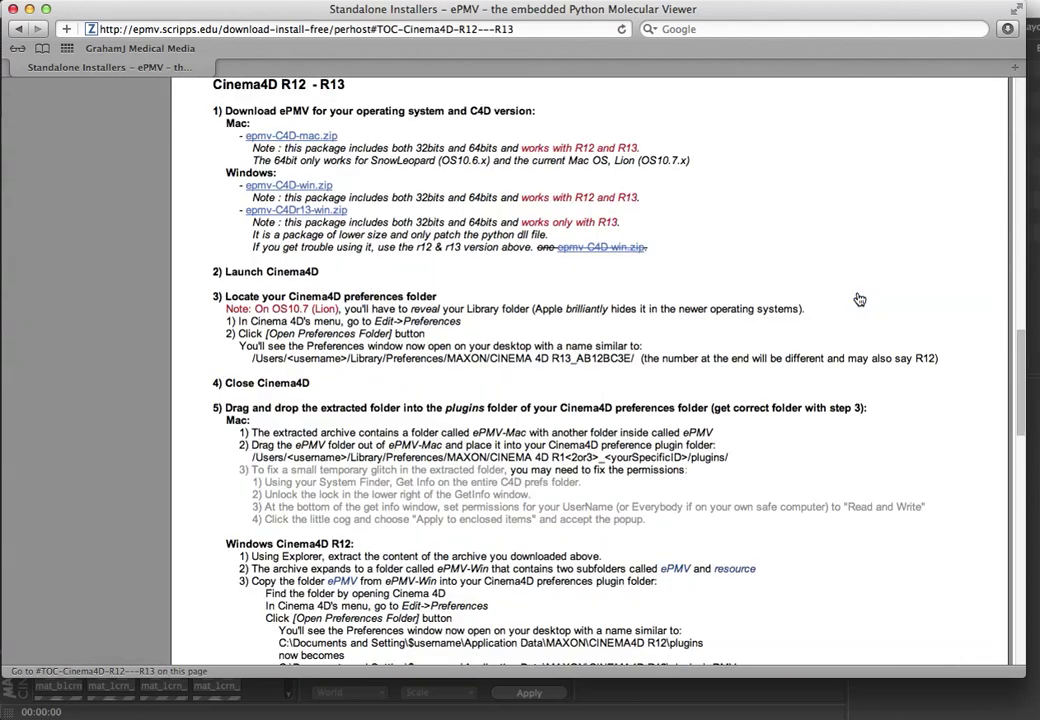
click(868, 288)
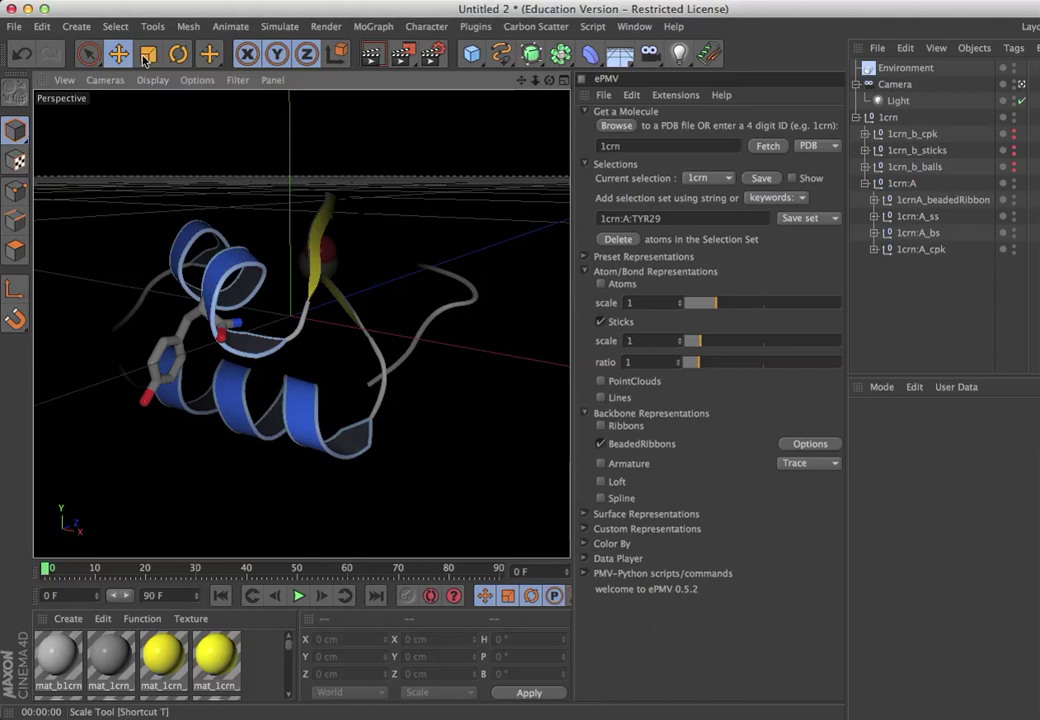
Open Edit > Preferences and move the Preferences window up and to the right
key(super+z)
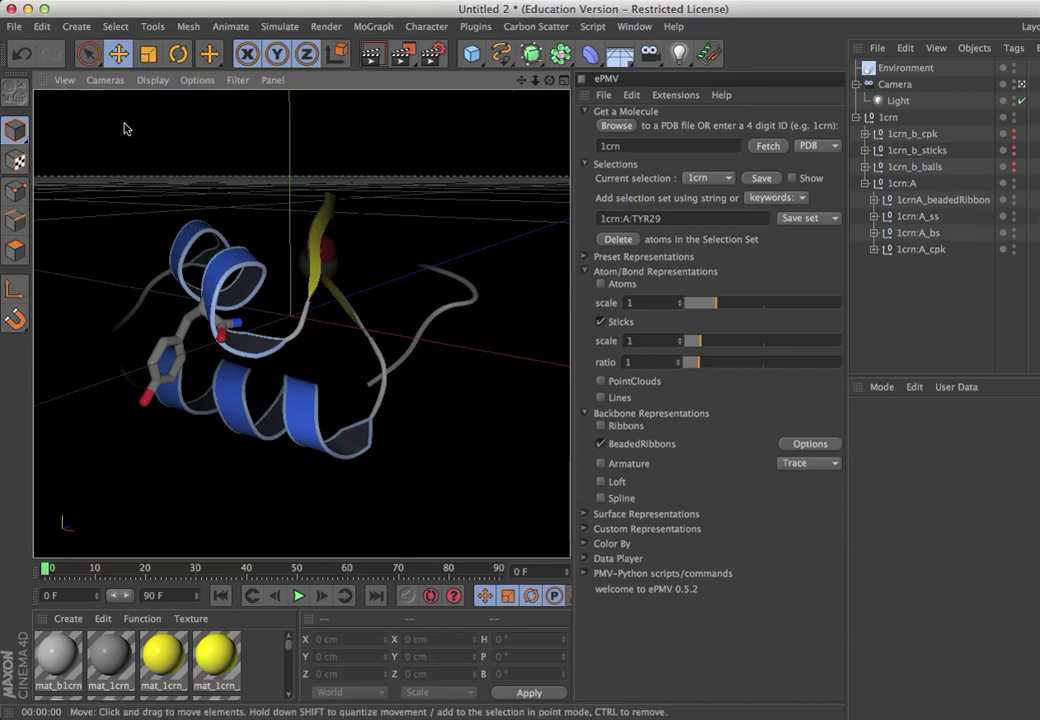
click(42, 48)
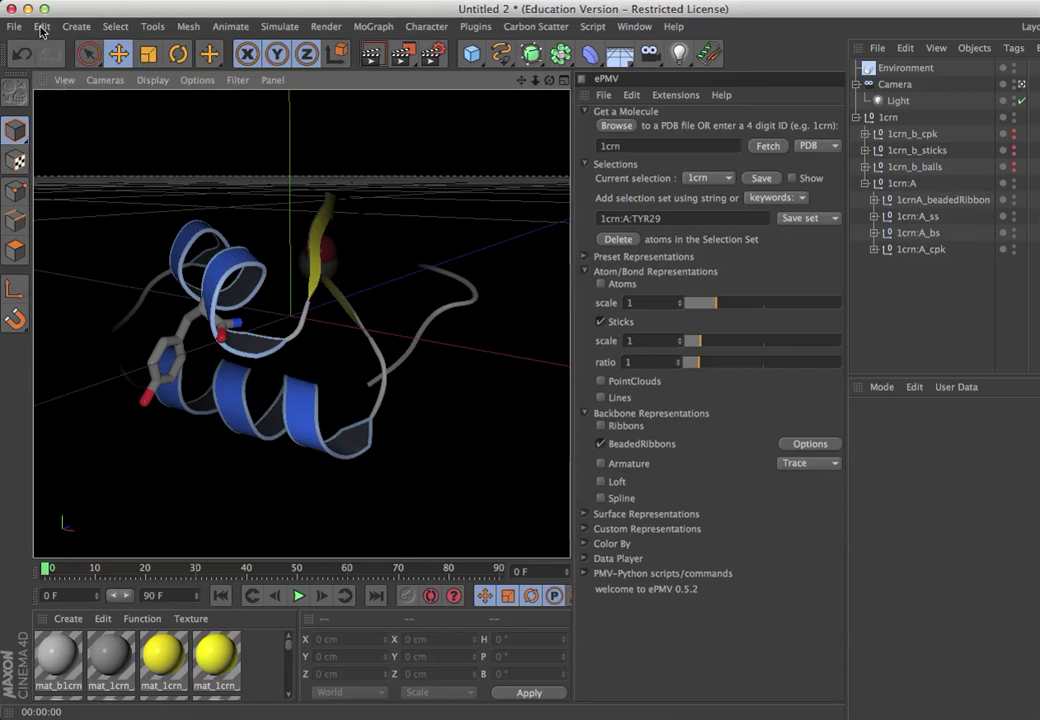
click(42, 27)
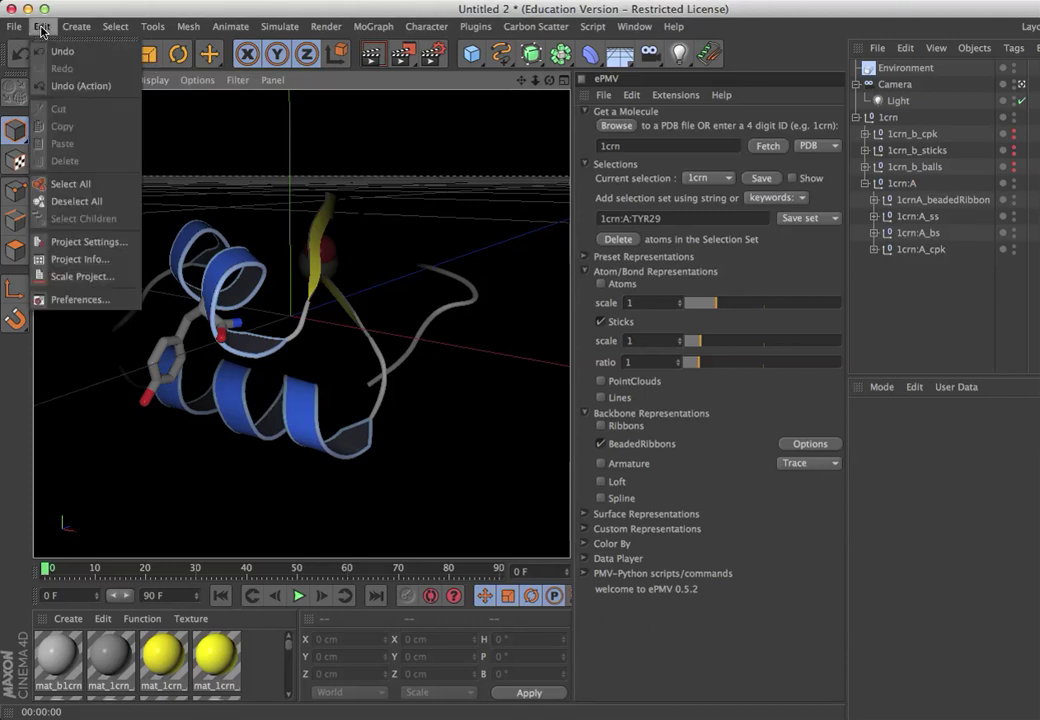
click(104, 302)
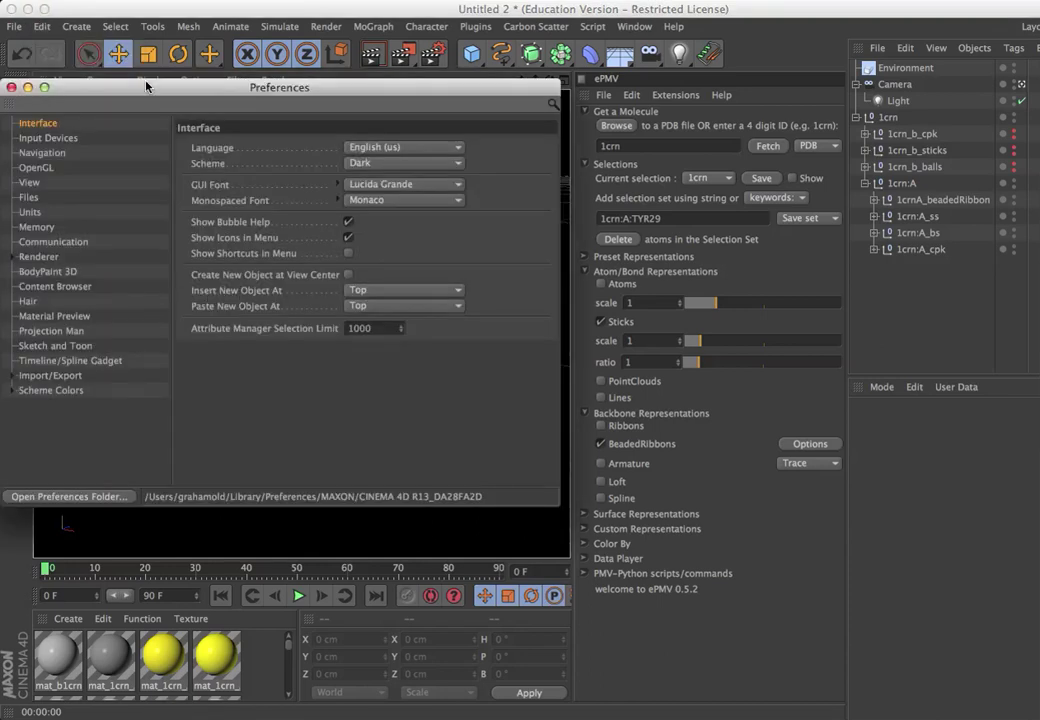
drag(145, 90, 328, 9)
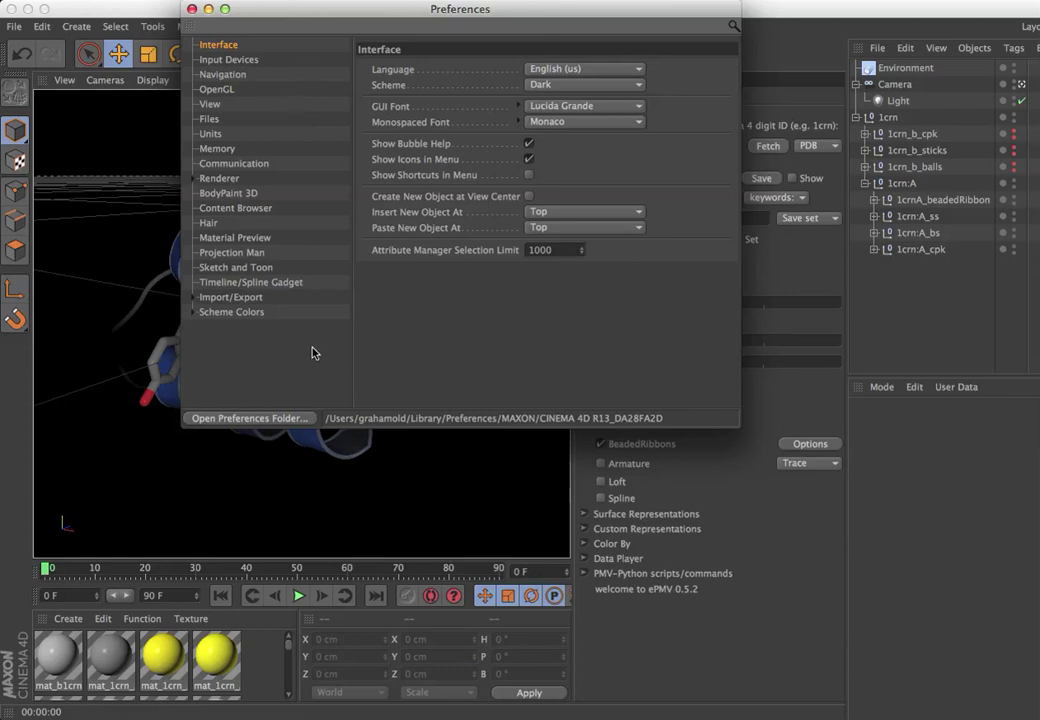
Reveal the MAXON preferences folder and expand CINEMA 4D R13's plugins folder to show ePMV
click(285, 420)
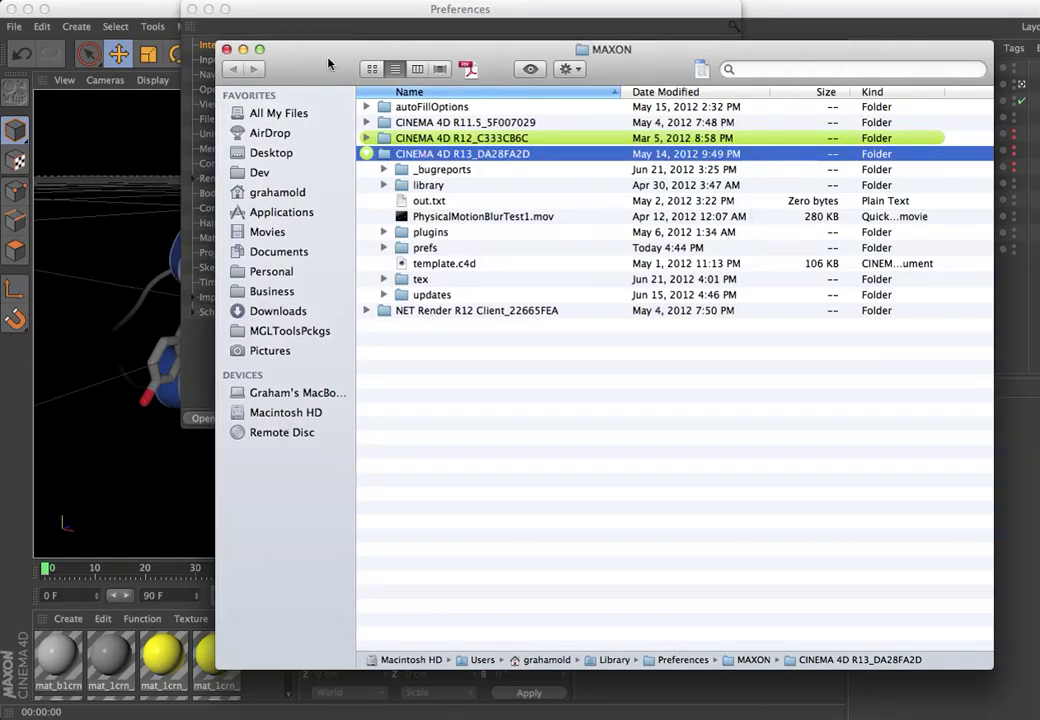
super+click(605, 49)
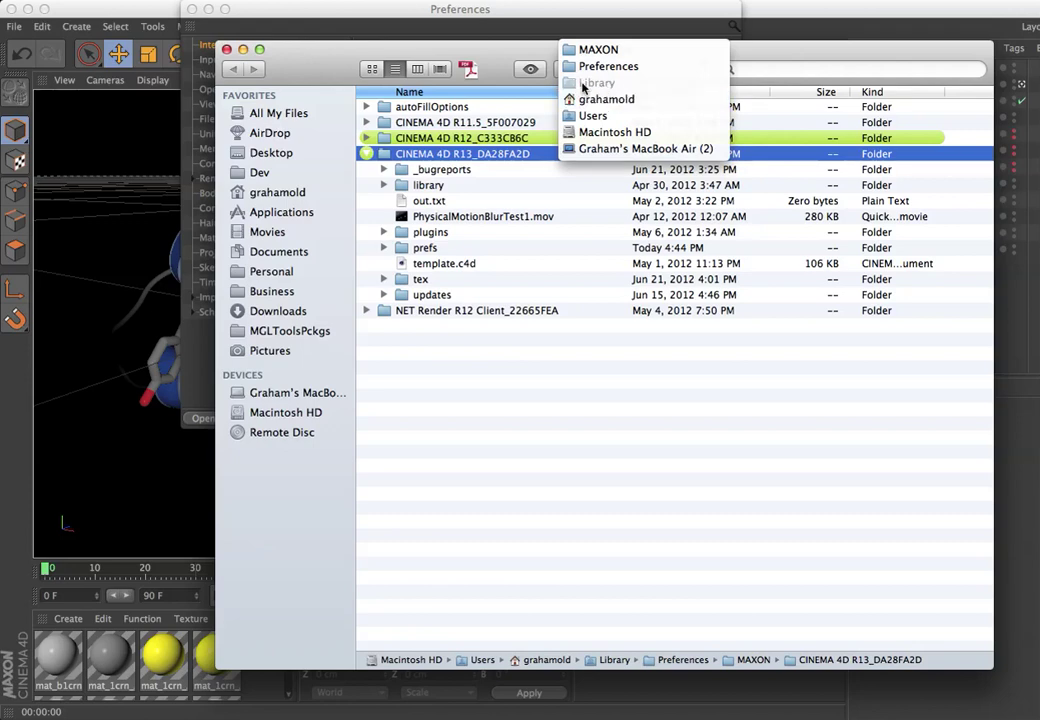
click(330, 74)
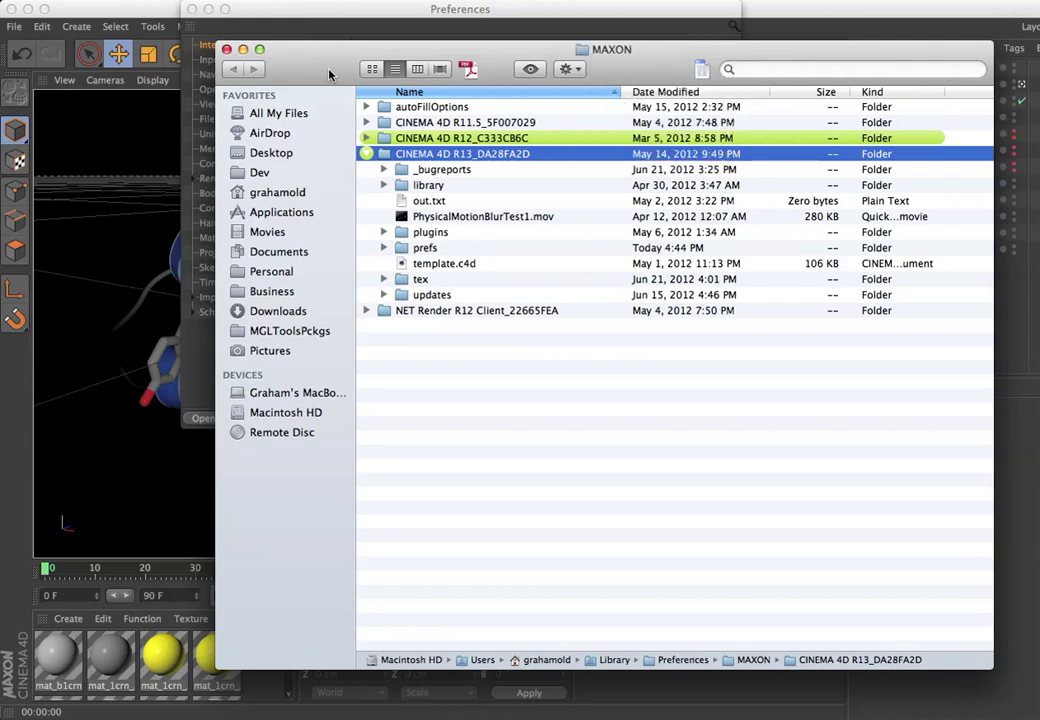
click(366, 154)
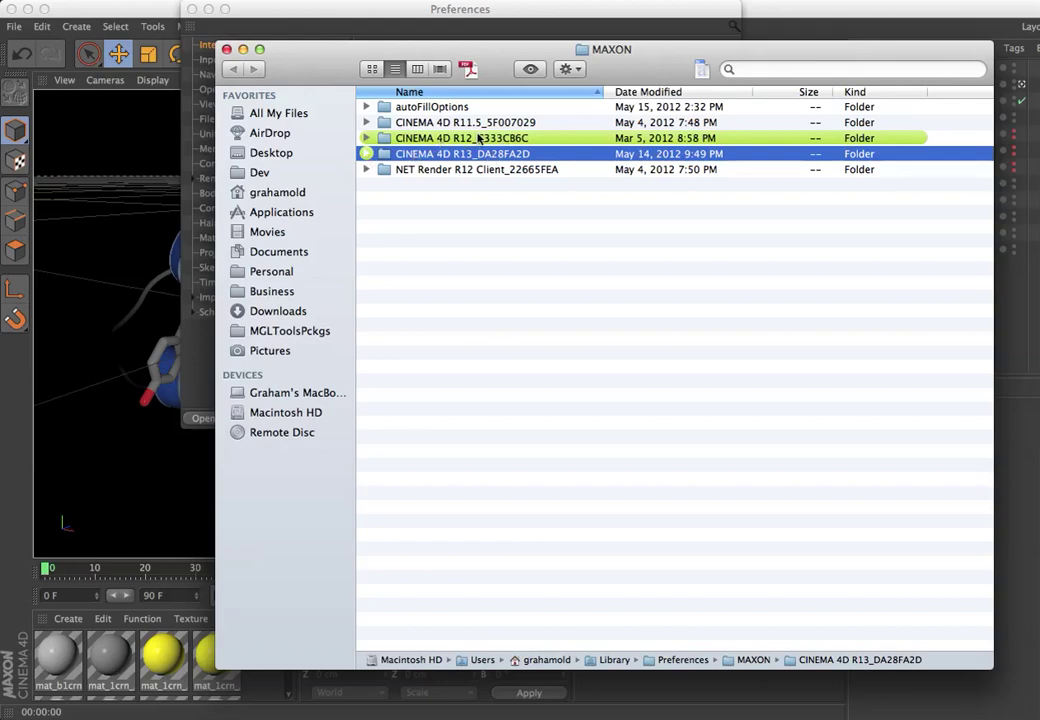
click(366, 154)
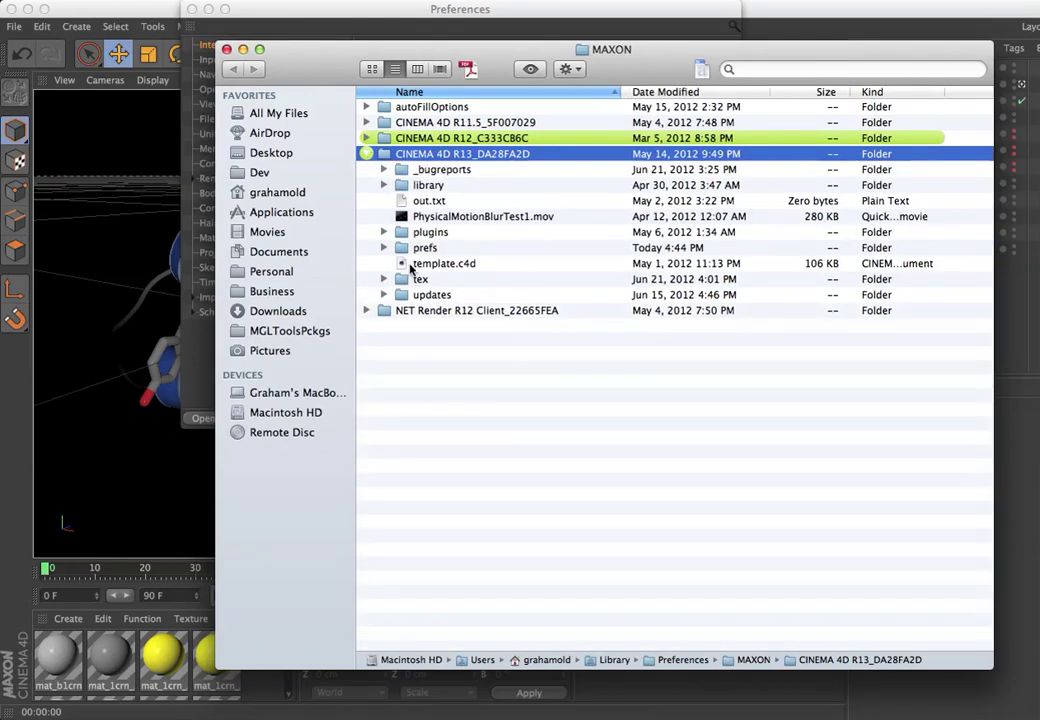
click(385, 233)
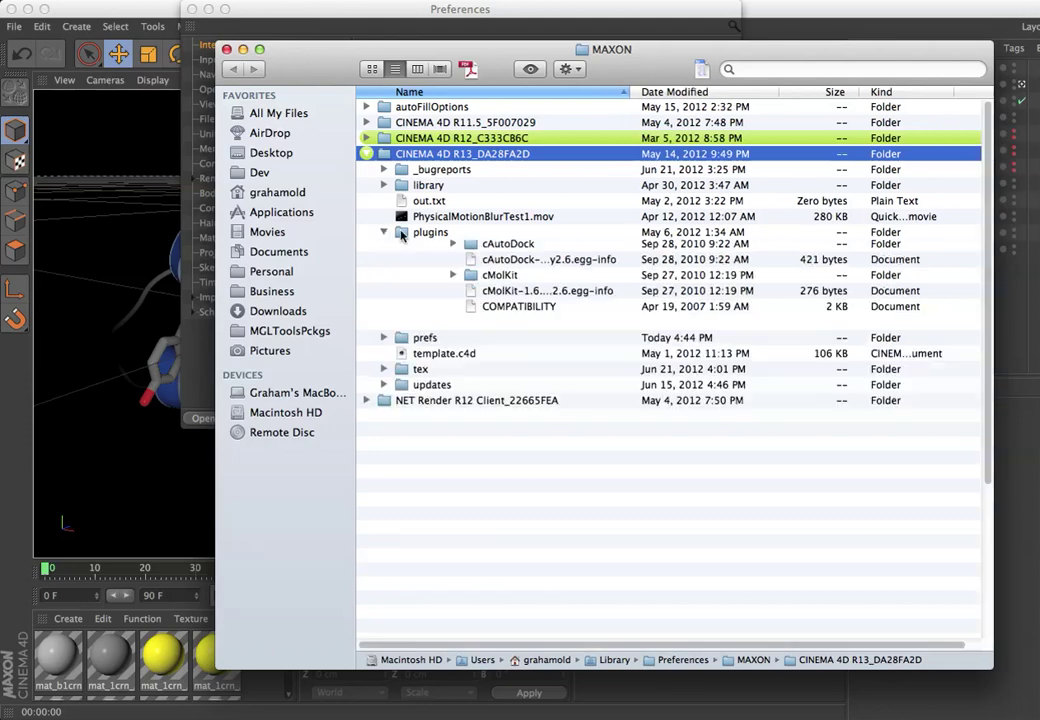
click(401, 311)
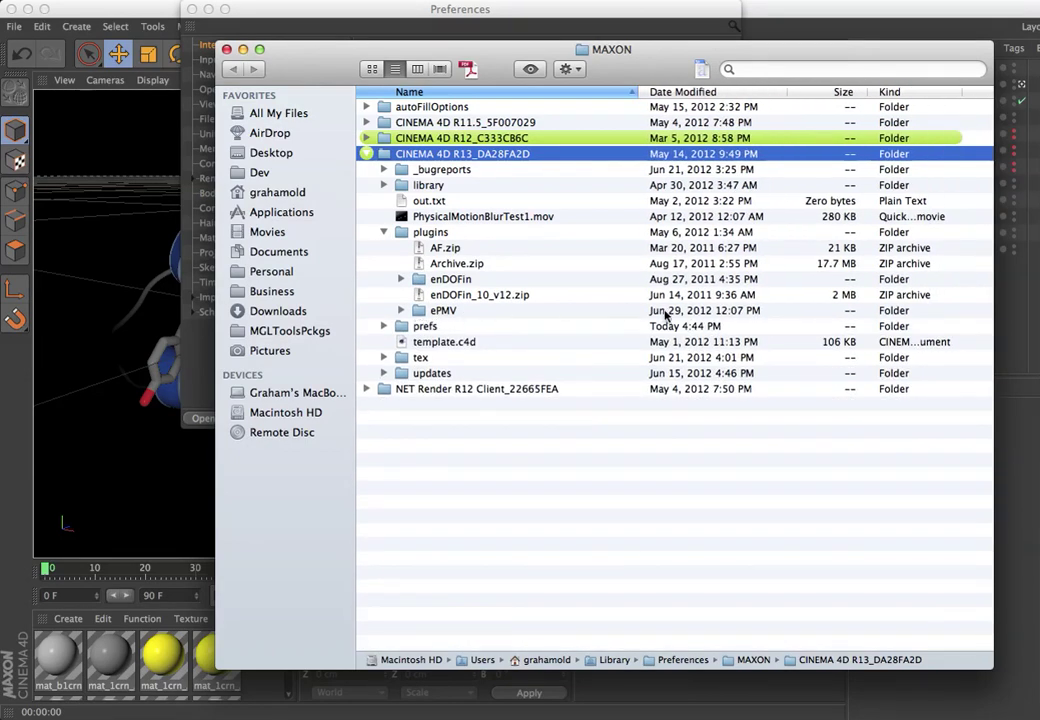
drag(331, 67, 242, 27)
key(super+n)
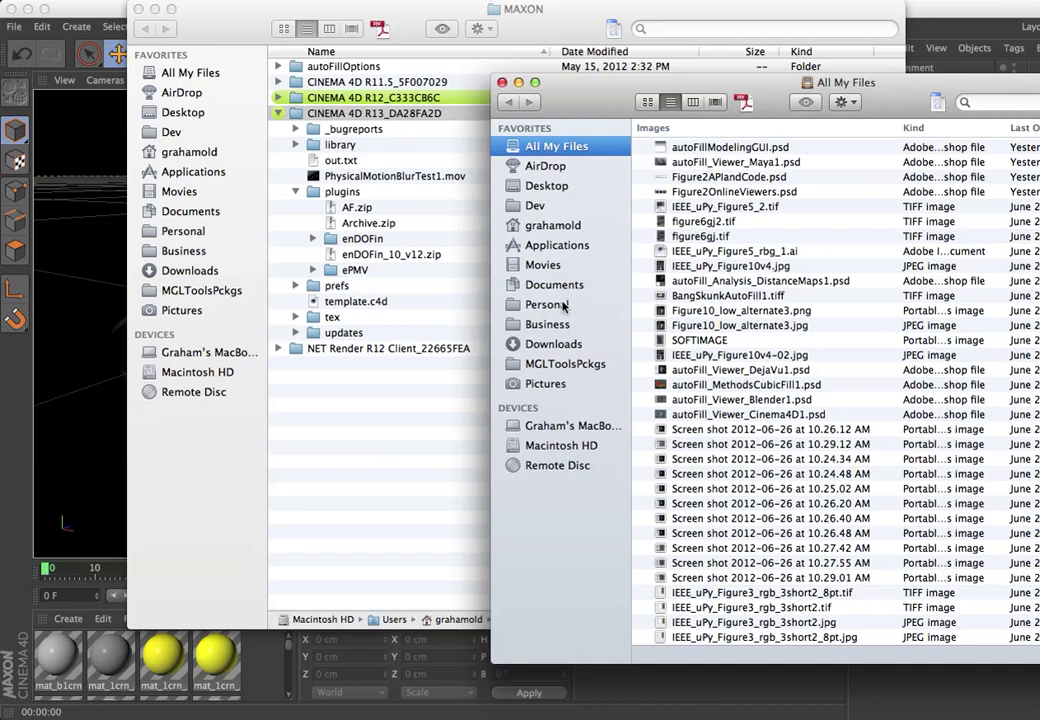
Copy the ePMV folder from Downloads/ePMV-Mac into CINEMA 4D R13's plugins folder, replacing the existing one
click(552, 344)
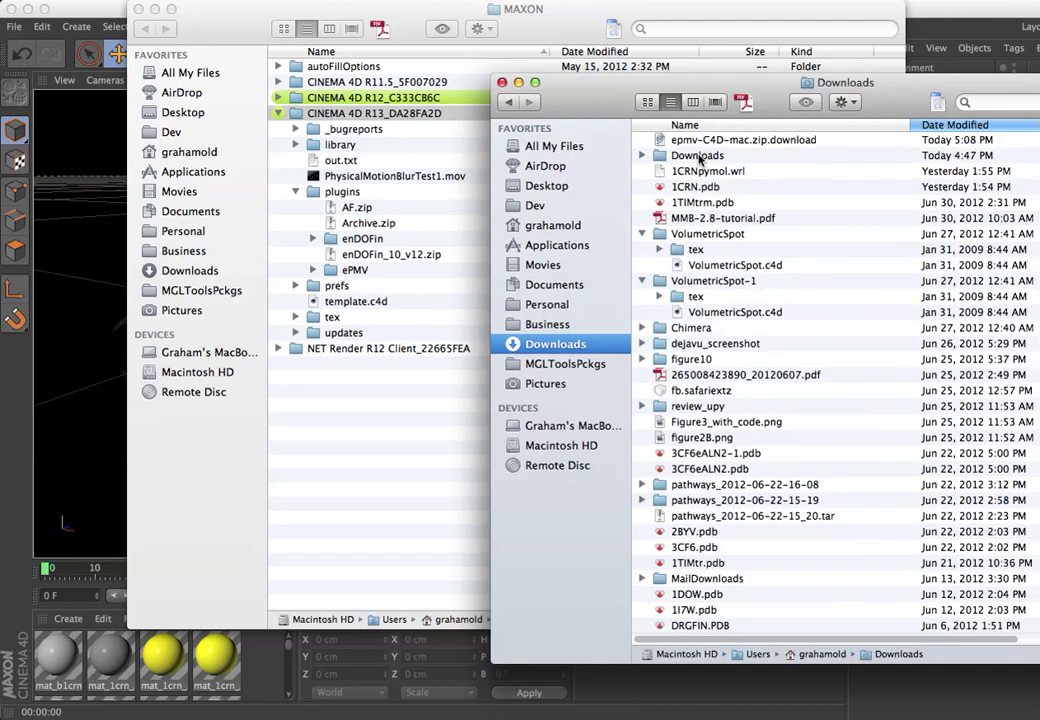
double_click(700, 157)
drag(600, 106, 681, 94)
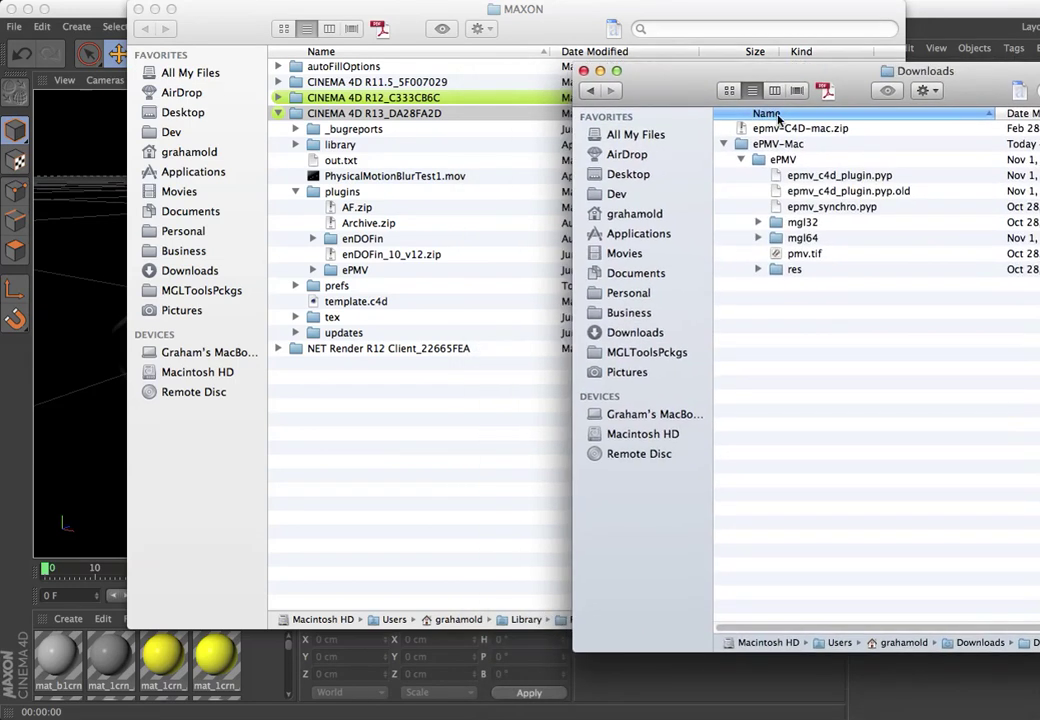
click(790, 130)
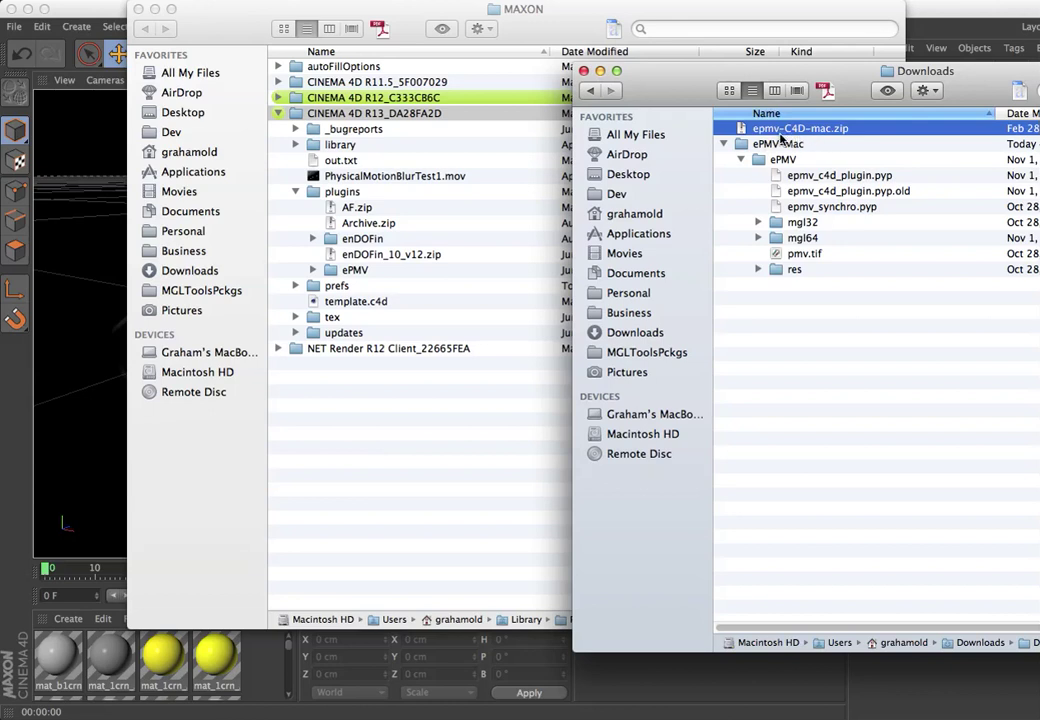
click(723, 144)
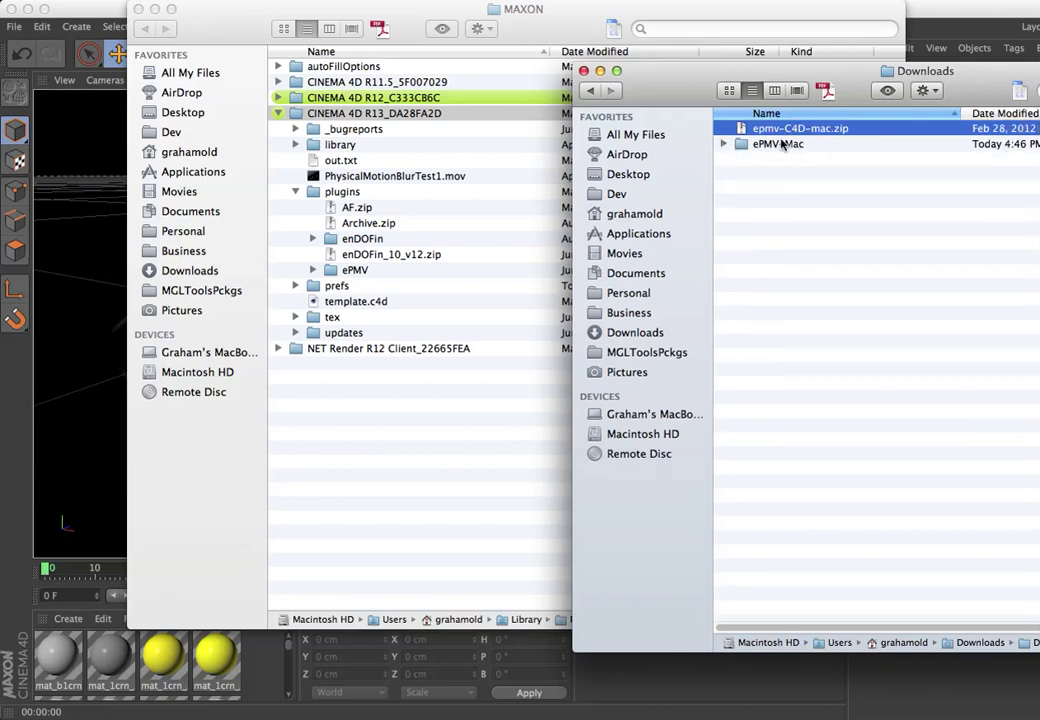
click(724, 145)
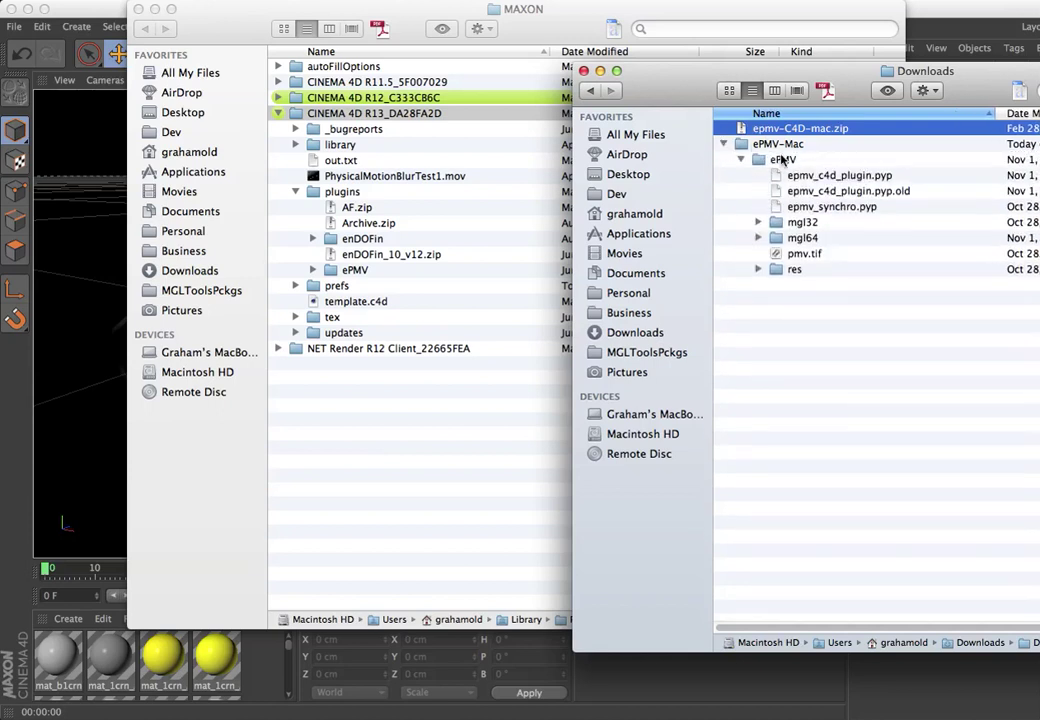
click(741, 160)
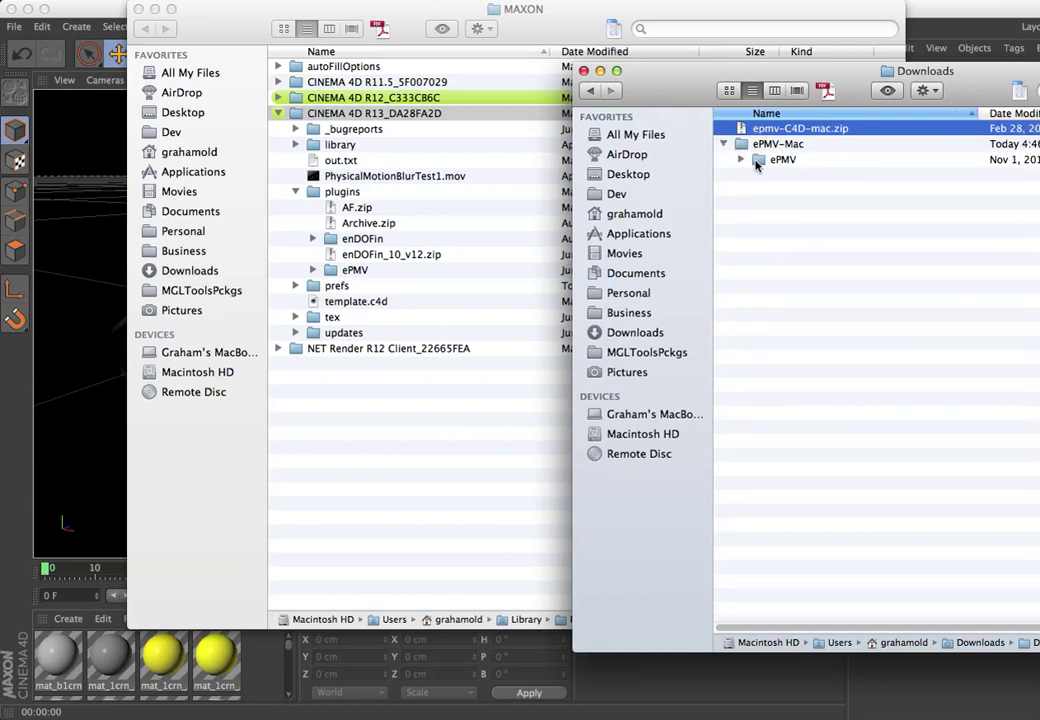
drag(757, 165, 330, 202)
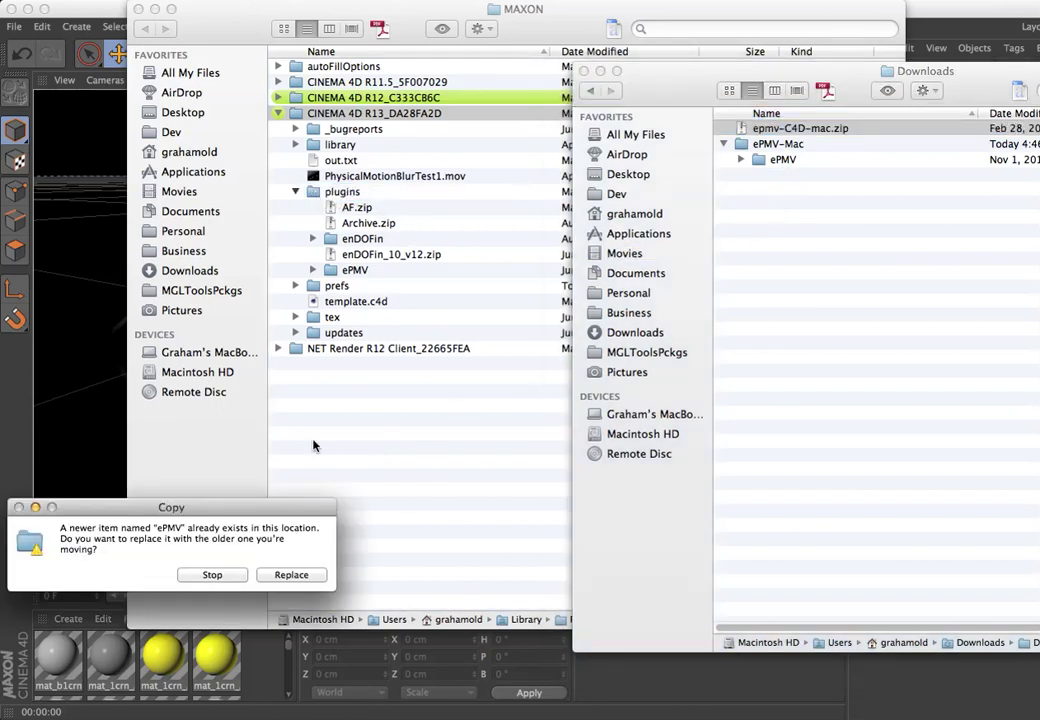
click(270, 578)
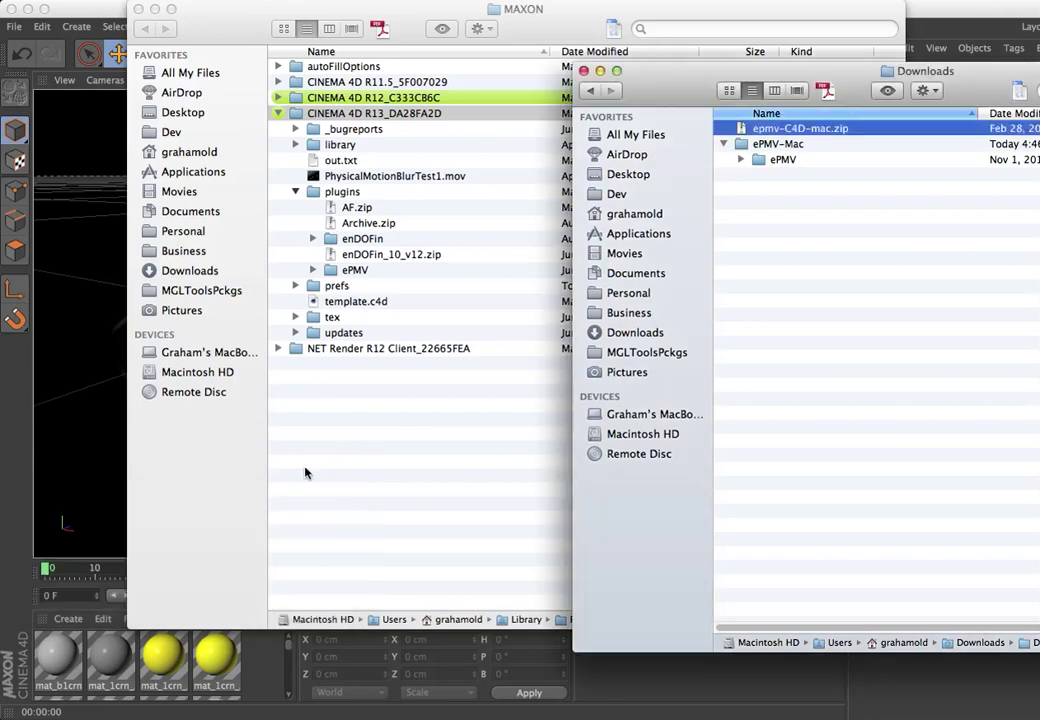
Drag ePMV onto CINEMA 4D R12's plugins folder, then stop the copy to keep the newer version
click(280, 113)
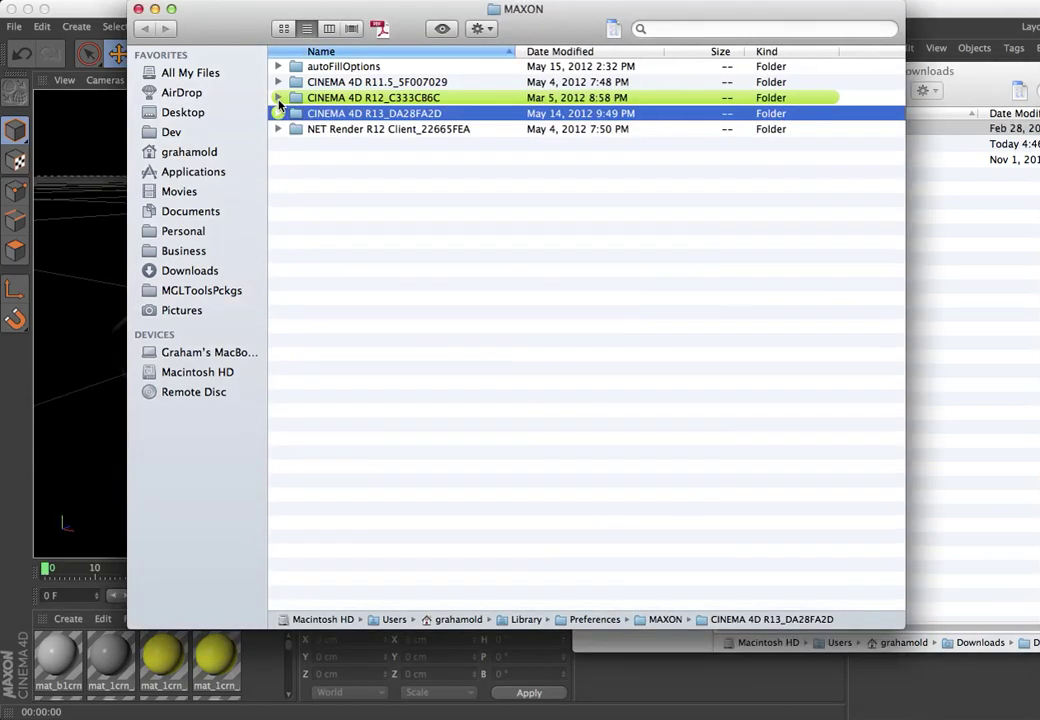
click(279, 98)
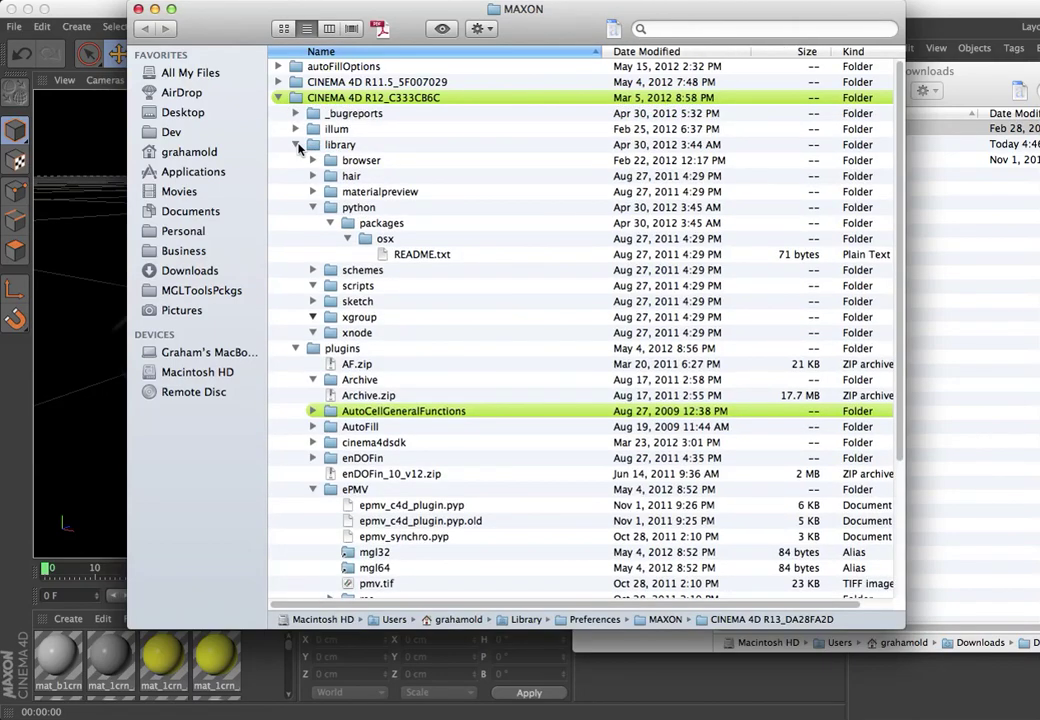
click(296, 145)
click(296, 160)
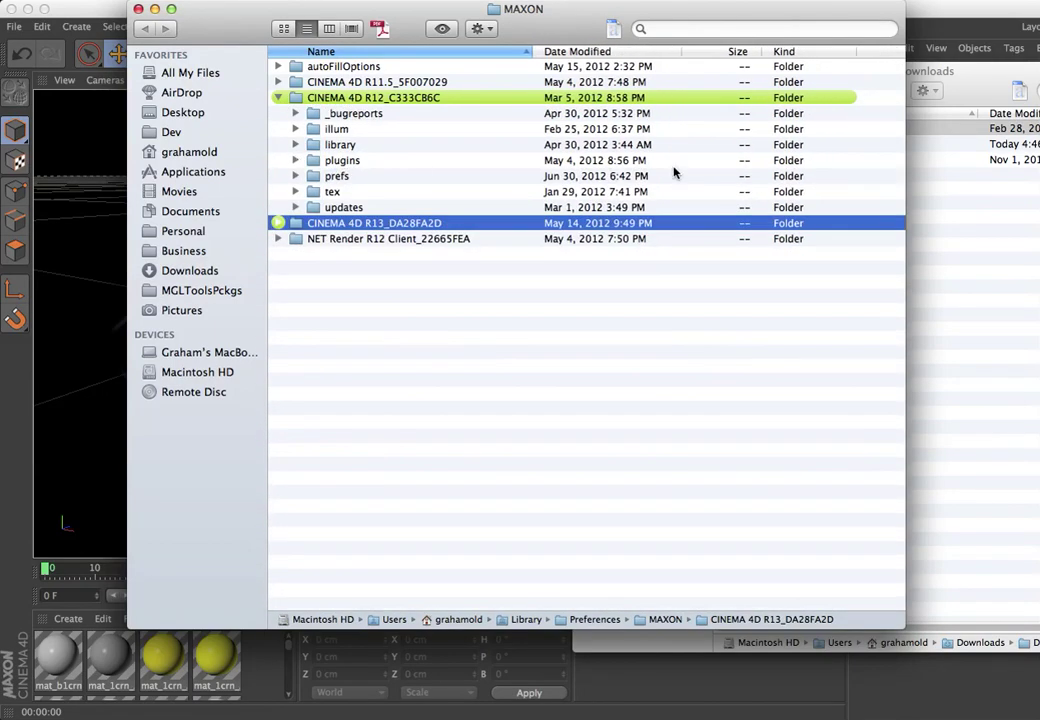
click(994, 87)
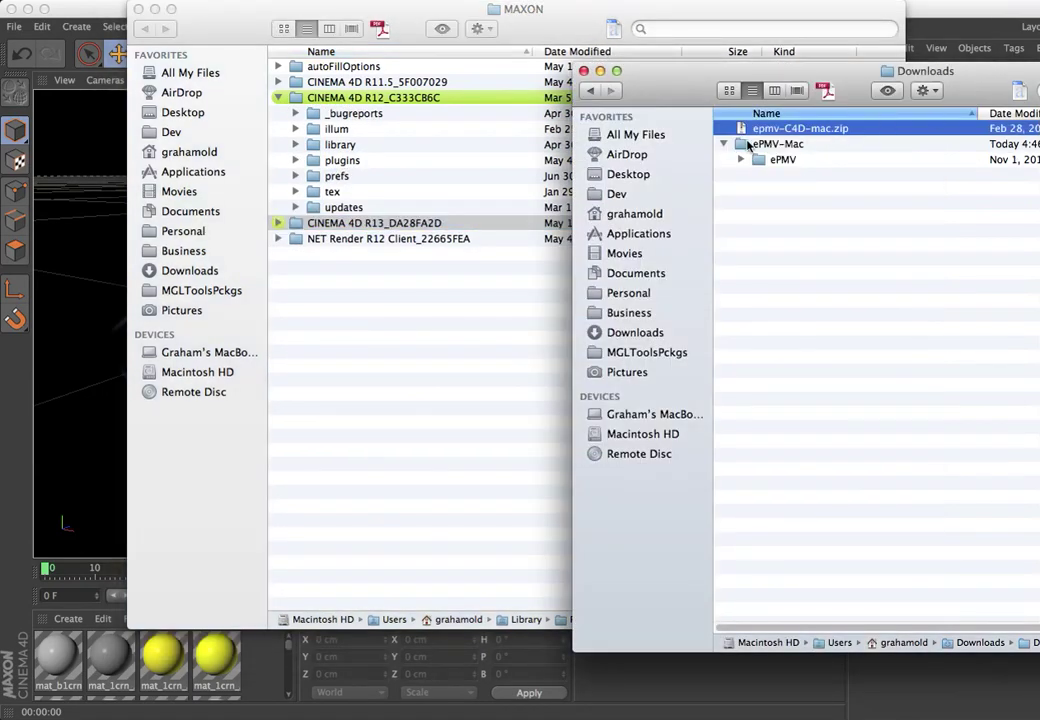
drag(759, 162, 320, 164)
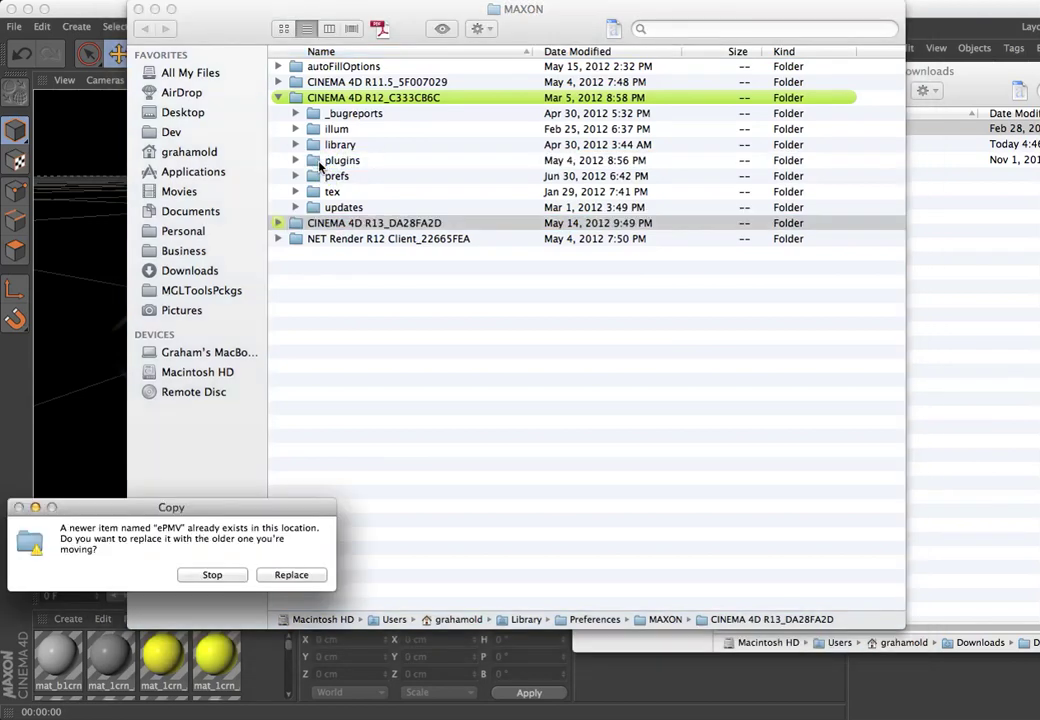
click(232, 574)
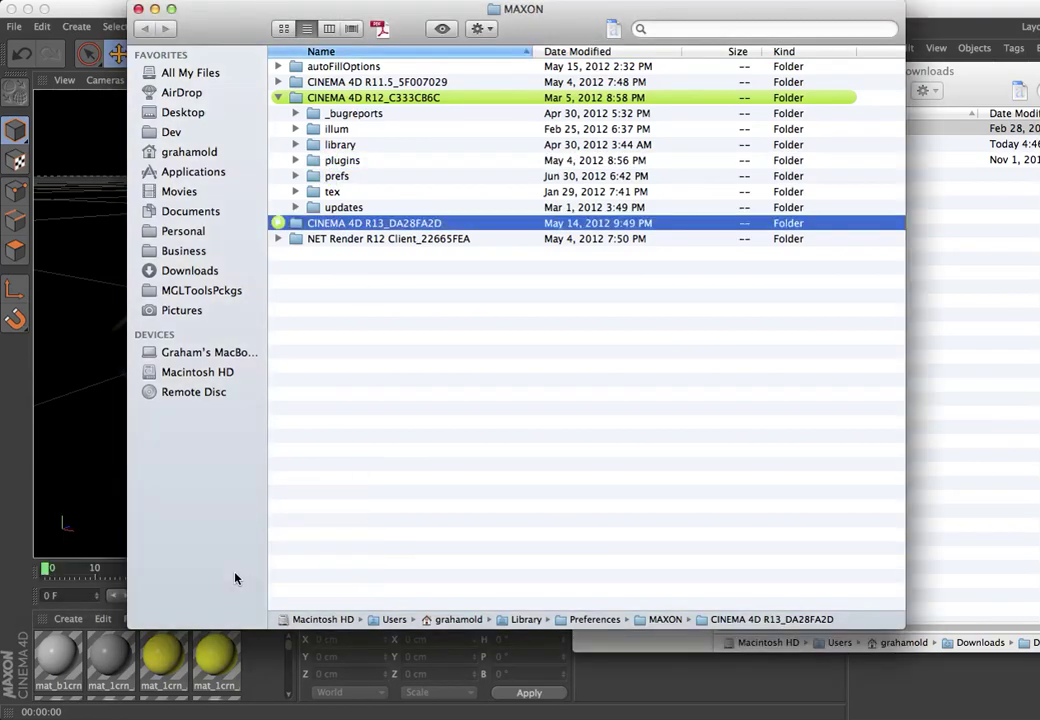
click(279, 97)
drag(267, 29, 520, 91)
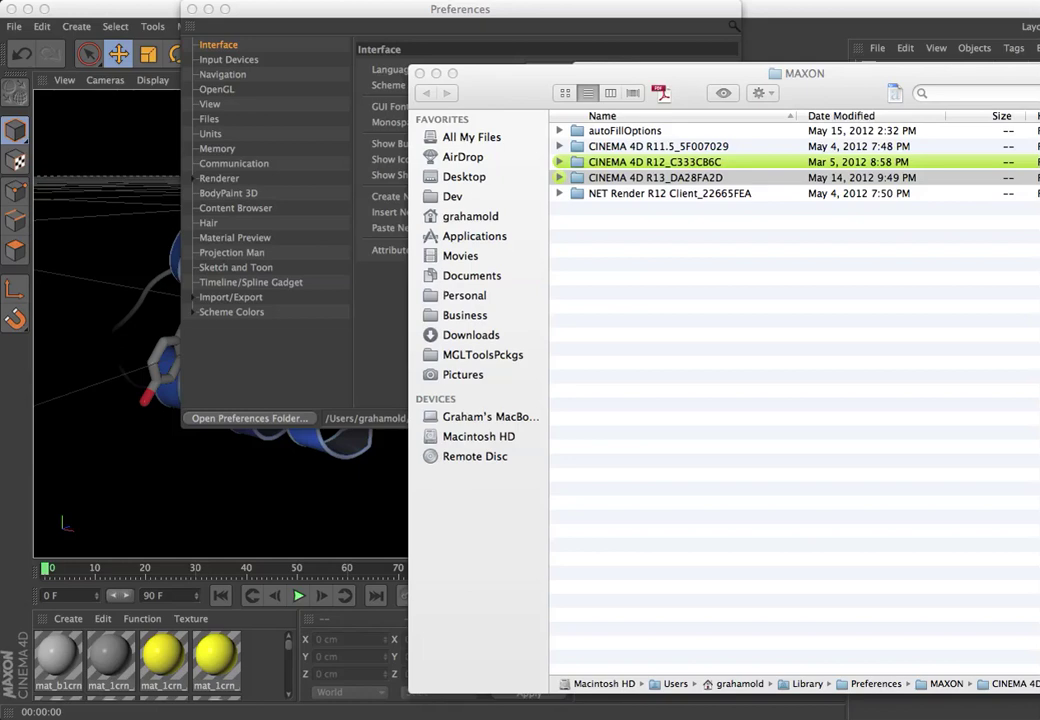
Quit Cinema 4D without saving, relaunch R13 from the Dock, and close the Console
click(322, 340)
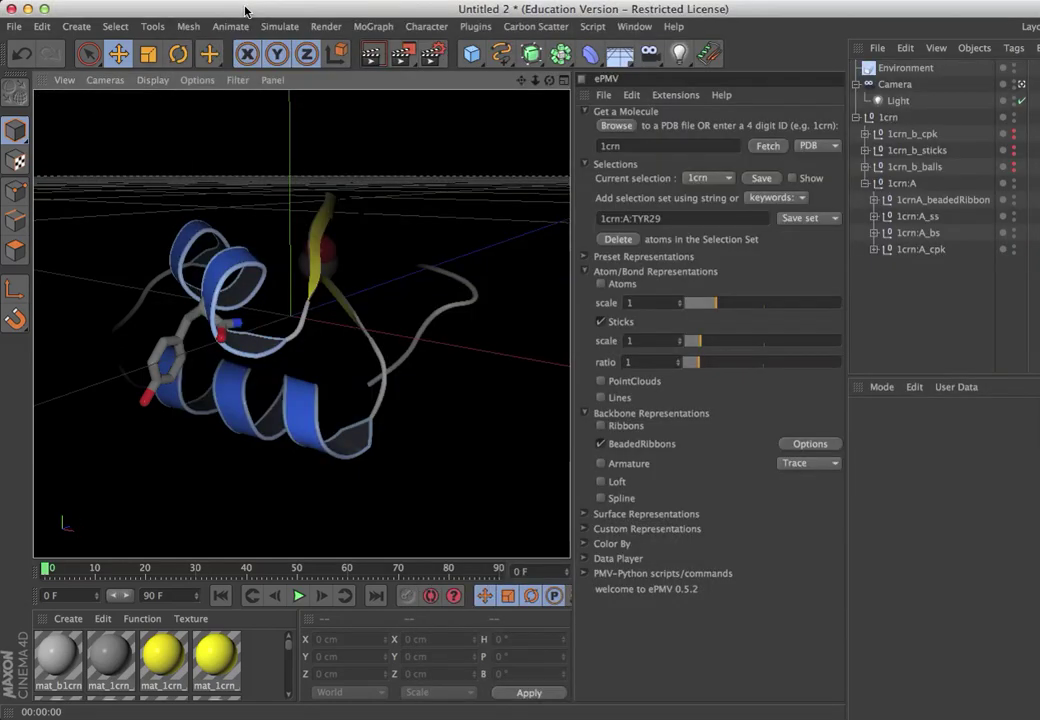
key(super+q)
click(537, 251)
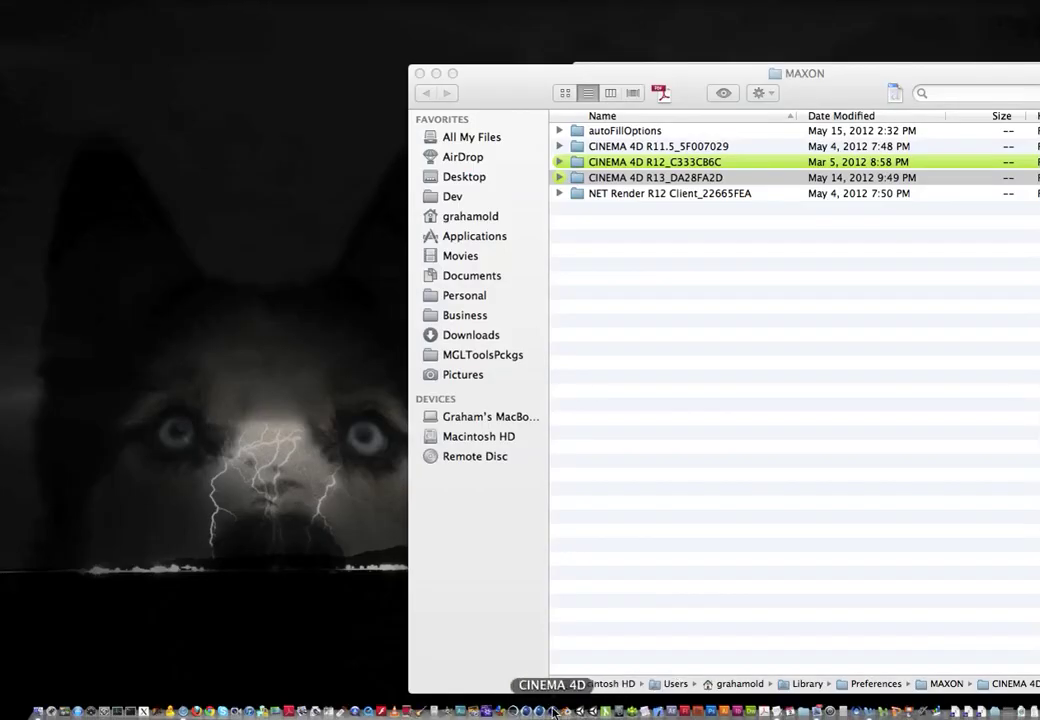
click(552, 710)
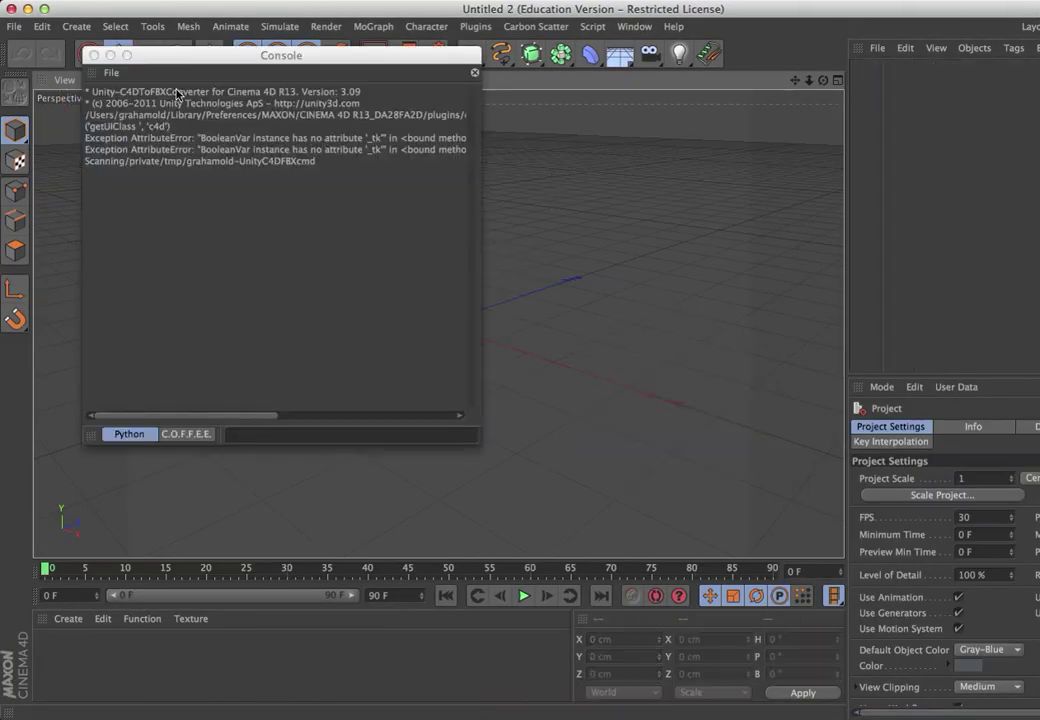
click(93, 55)
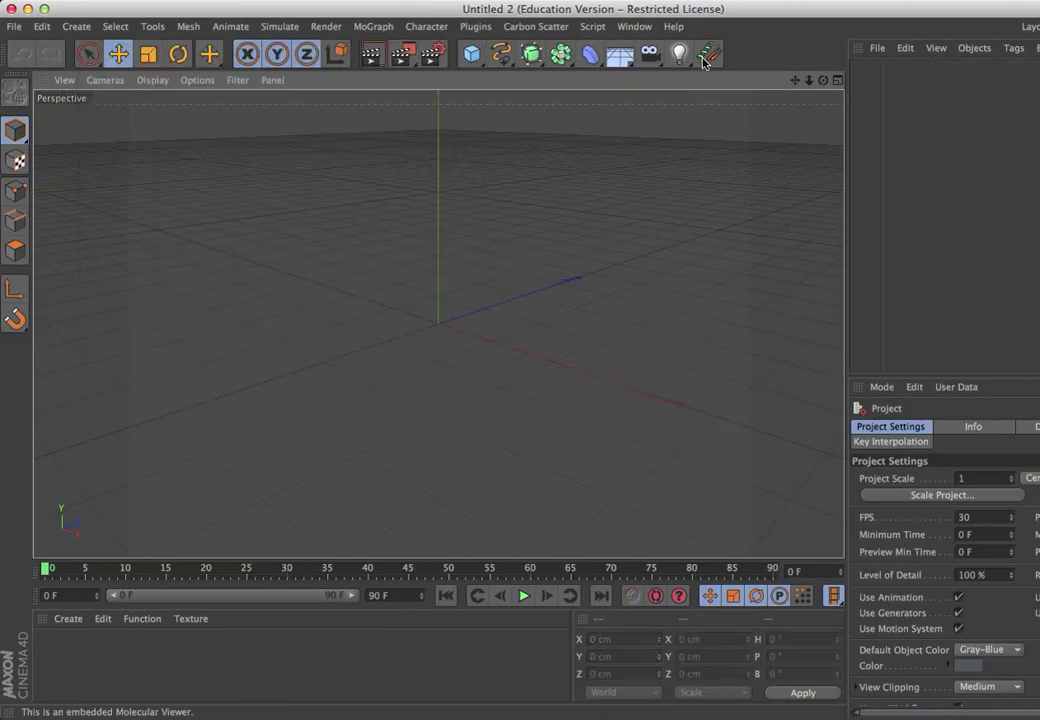
Launch Plugins > ePMV and fetch the 1crn molecule into the scene
click(478, 27)
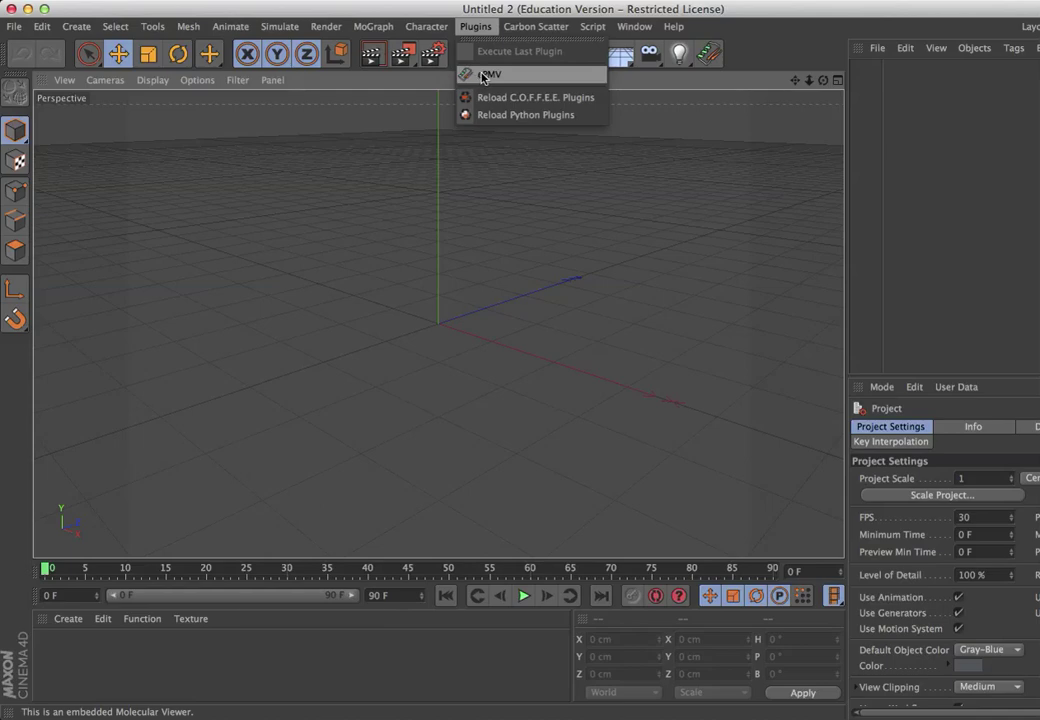
click(484, 75)
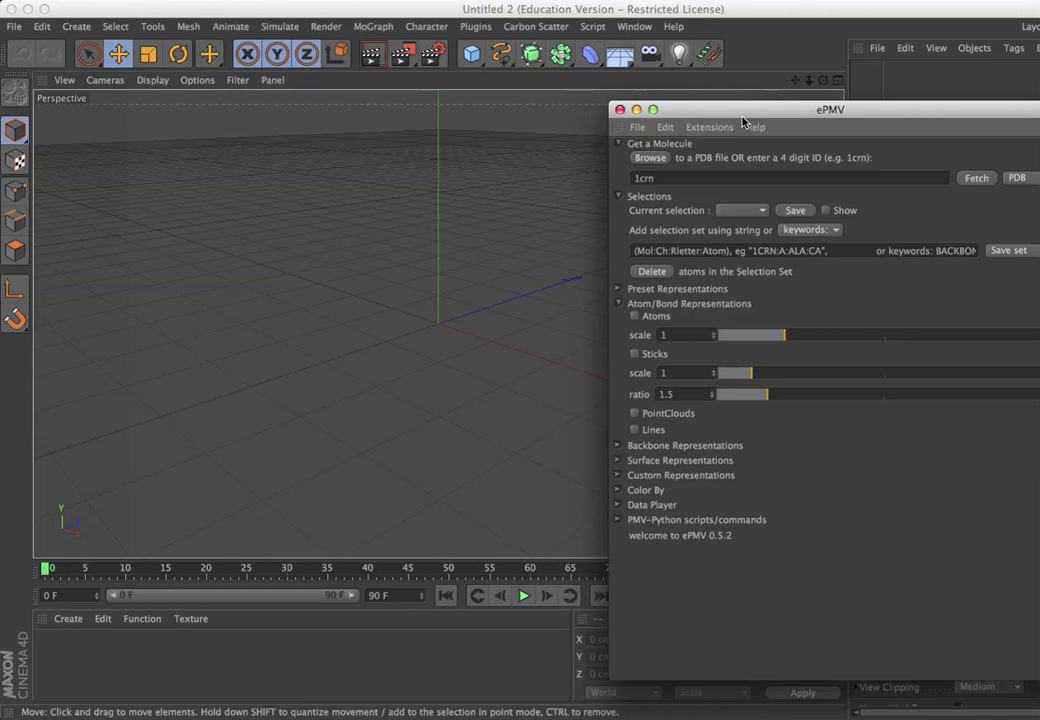
drag(743, 121, 708, 87)
click(970, 154)
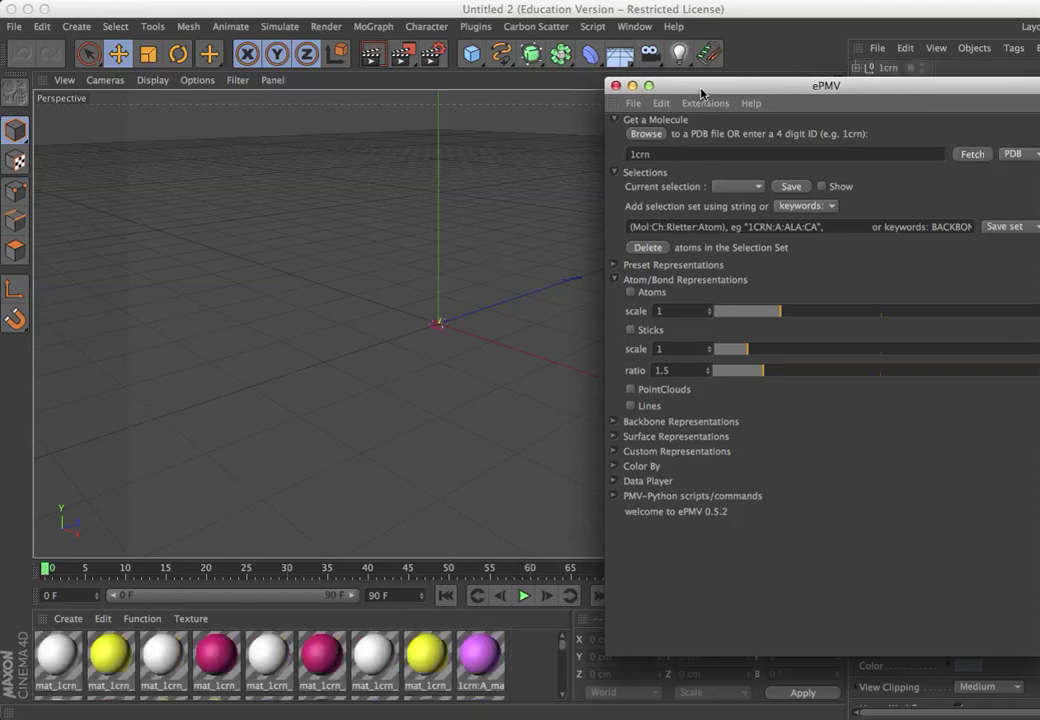
click(520, 14)
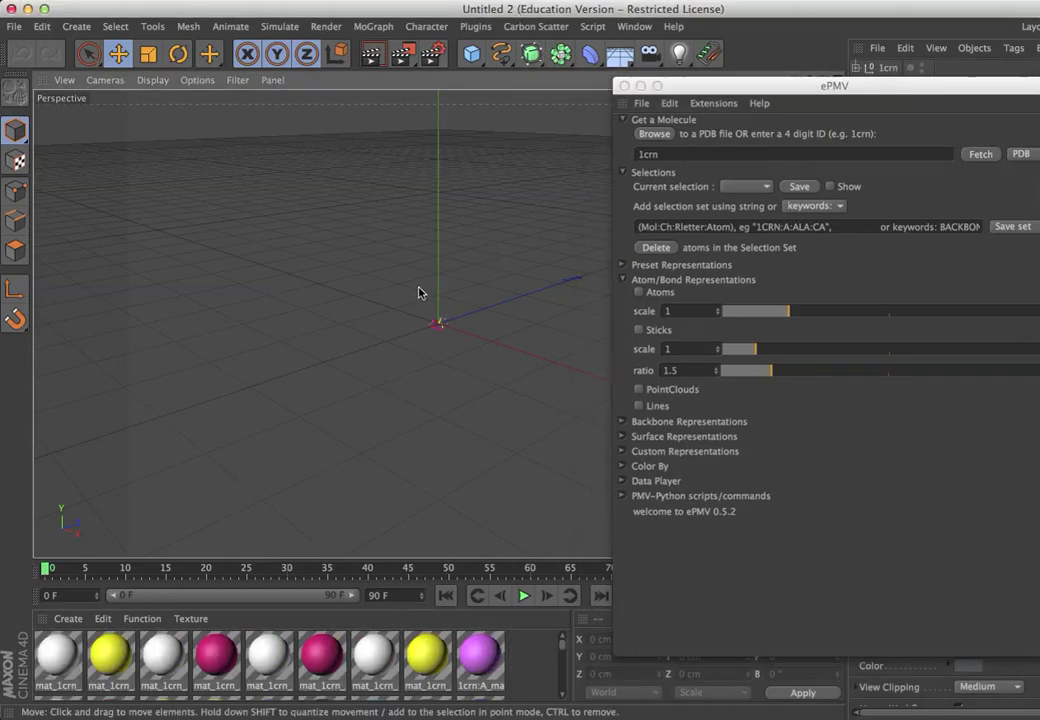
Toggle the Atoms and Sticks representations on and back off
click(638, 293)
click(638, 294)
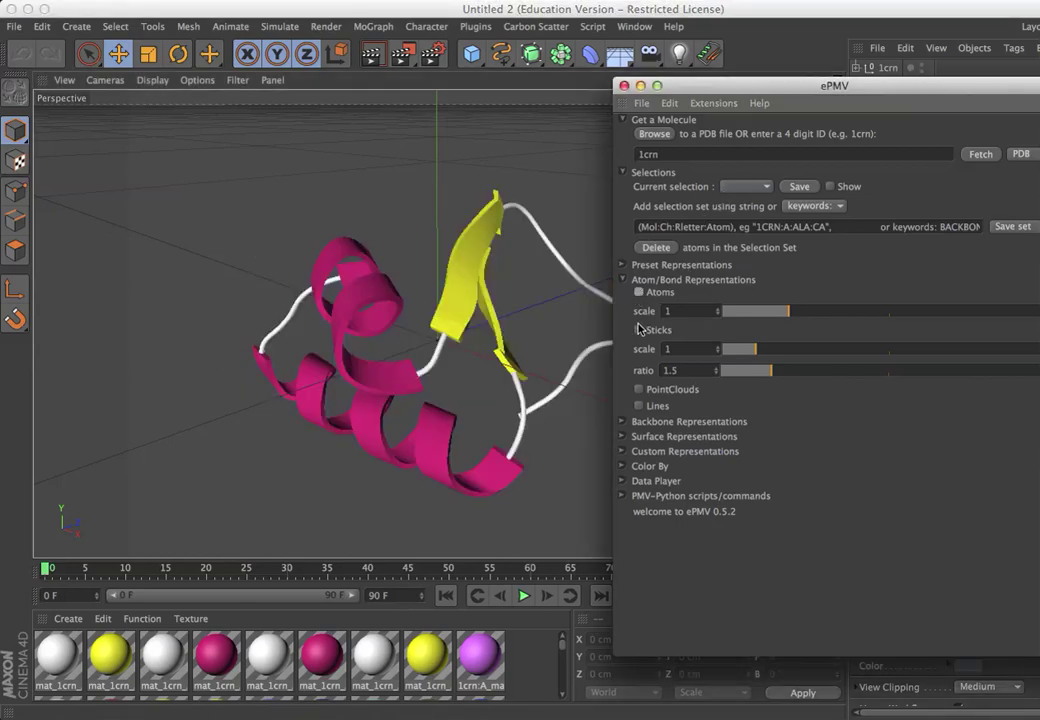
click(639, 330)
click(639, 330)
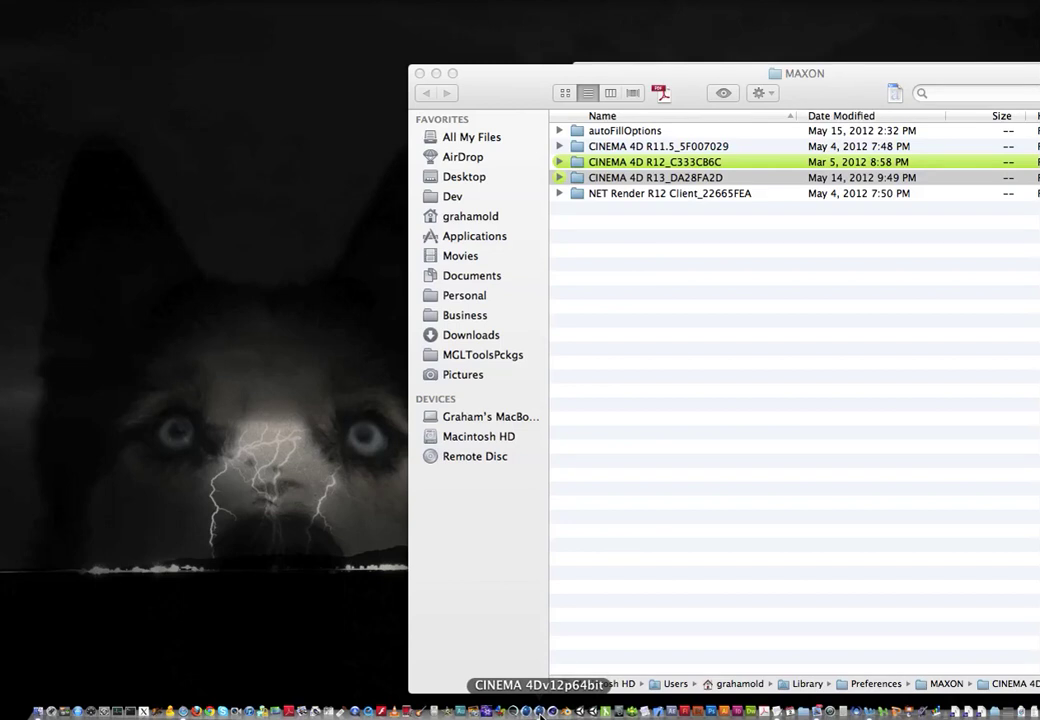
In Cinema 4D R12, close the Python console and launch Python > Plugins > ePMV
click(540, 712)
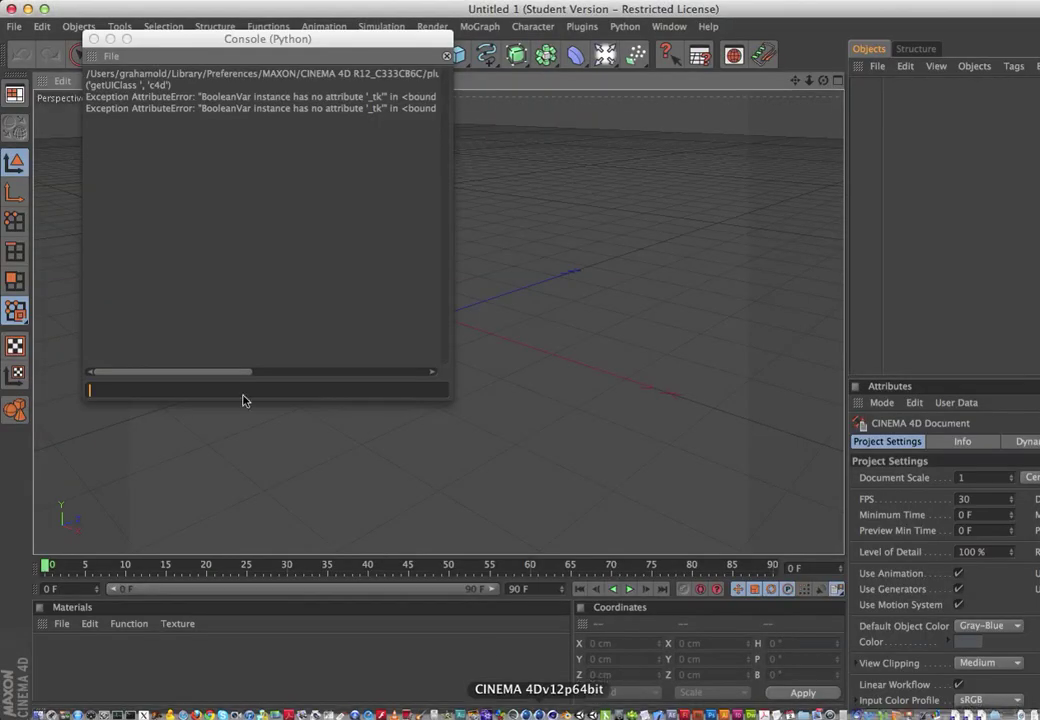
click(93, 39)
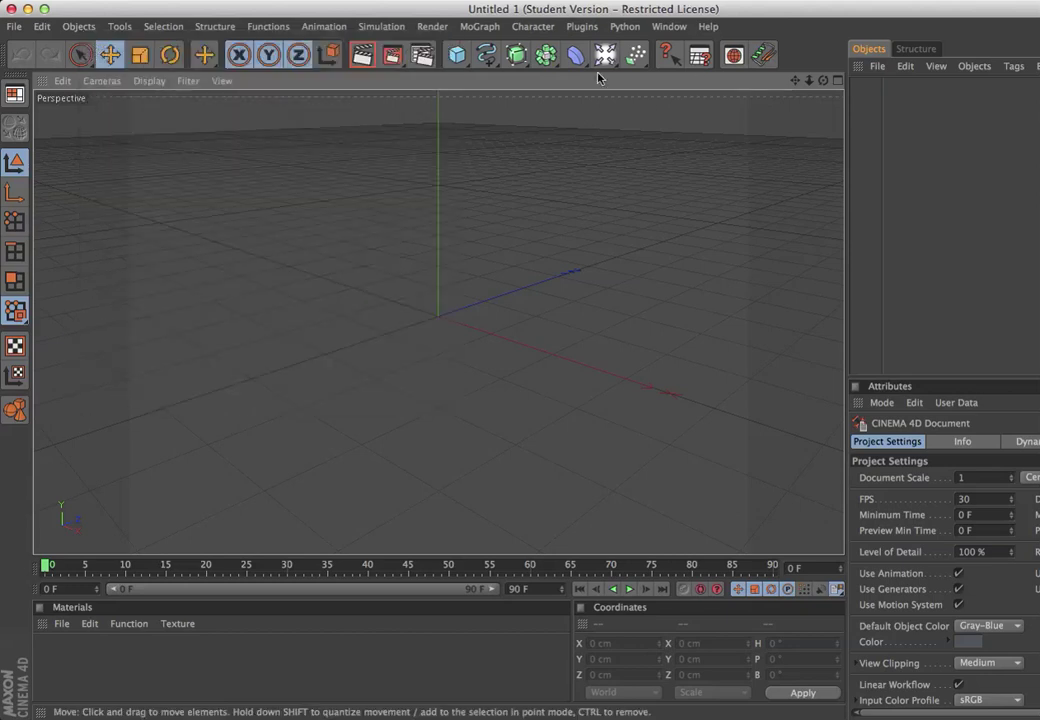
click(590, 27)
mouse_move(631, 28)
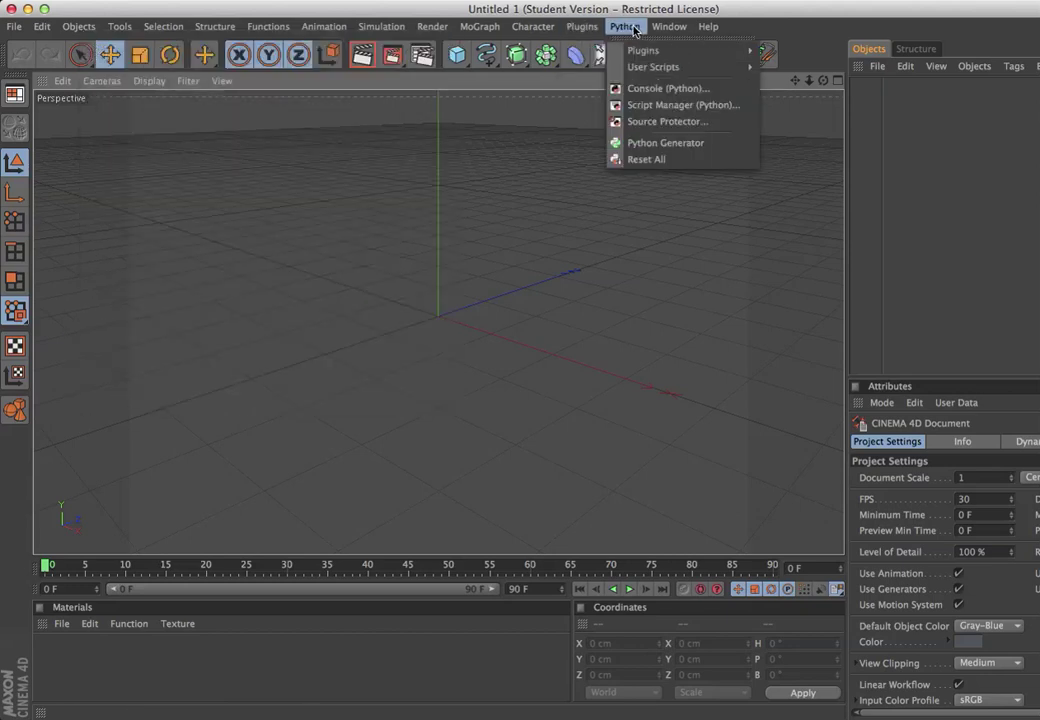
mouse_move(640, 58)
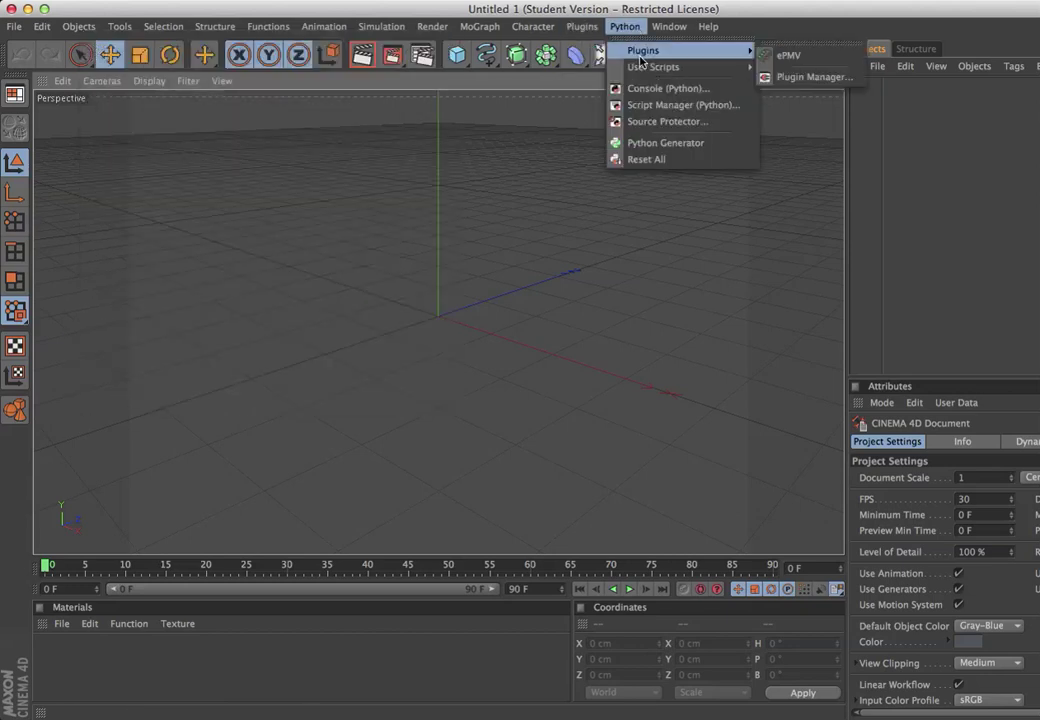
click(787, 57)
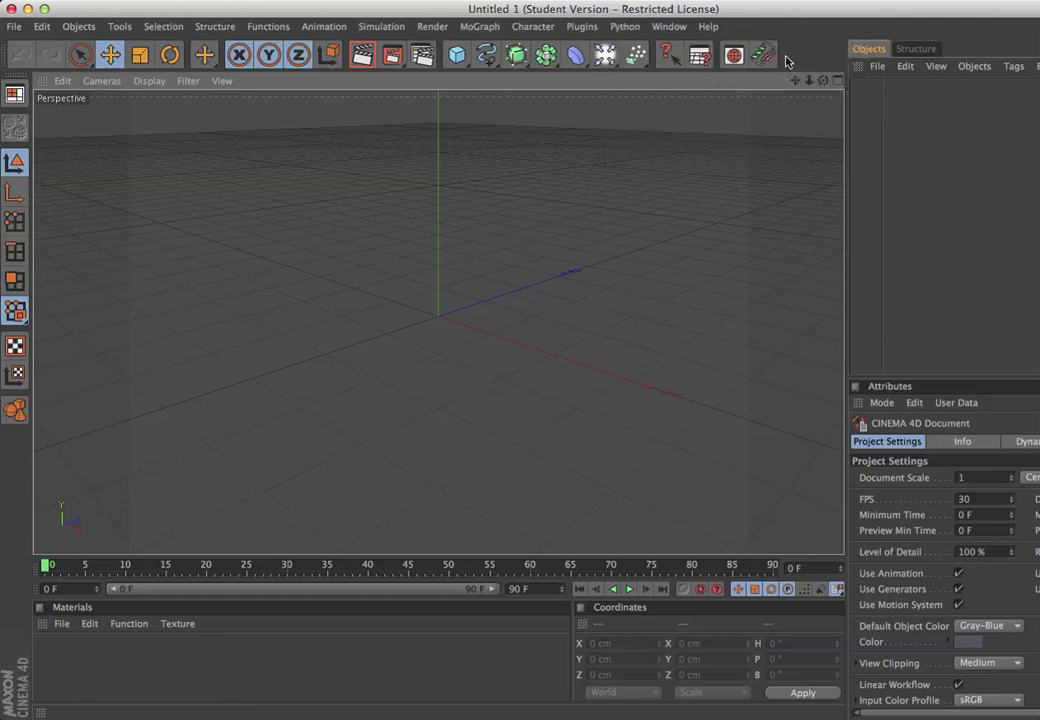
Fetch 1crn and display it with Sticks and an MSMSurf surface
drag(744, 17, 690, 133)
click(818, 190)
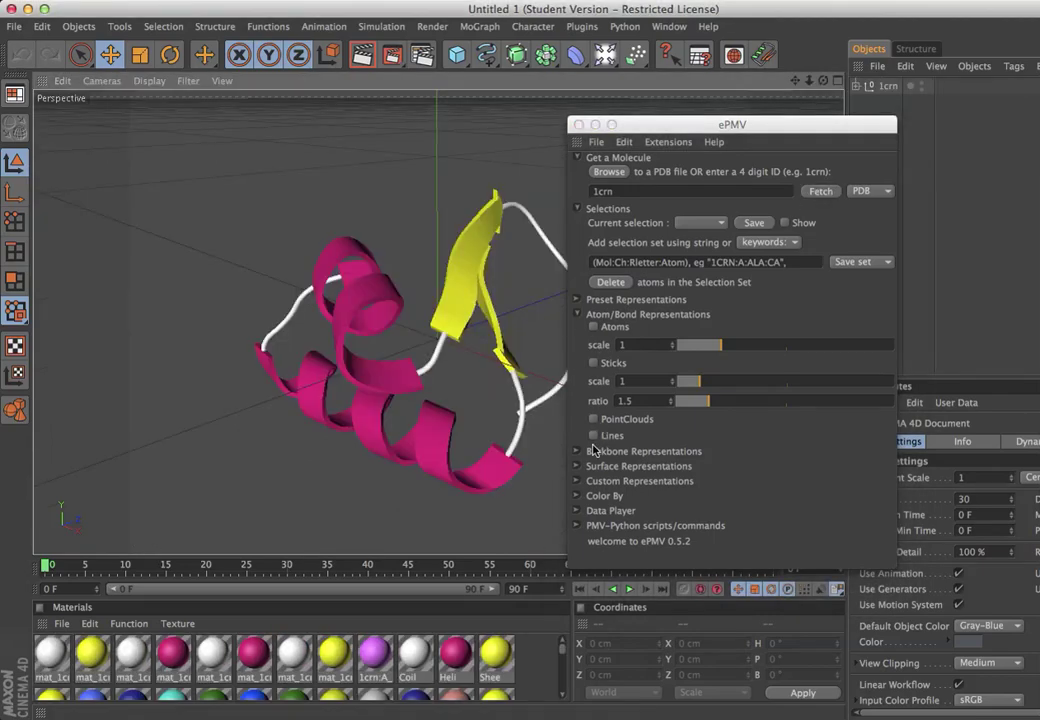
click(594, 364)
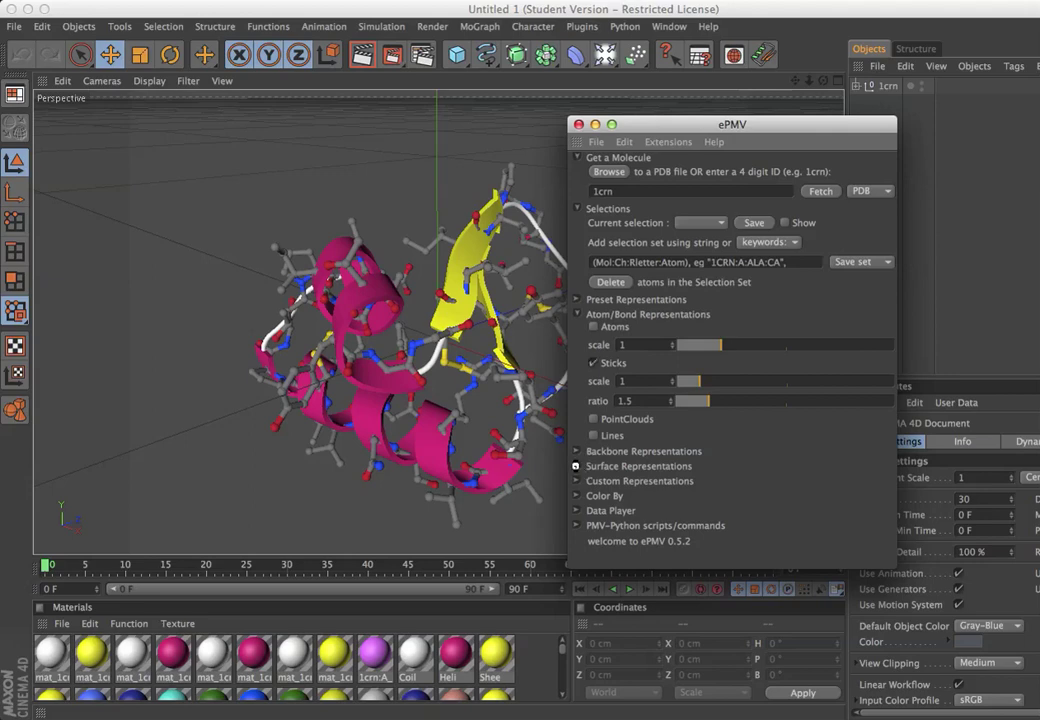
click(576, 466)
click(592, 479)
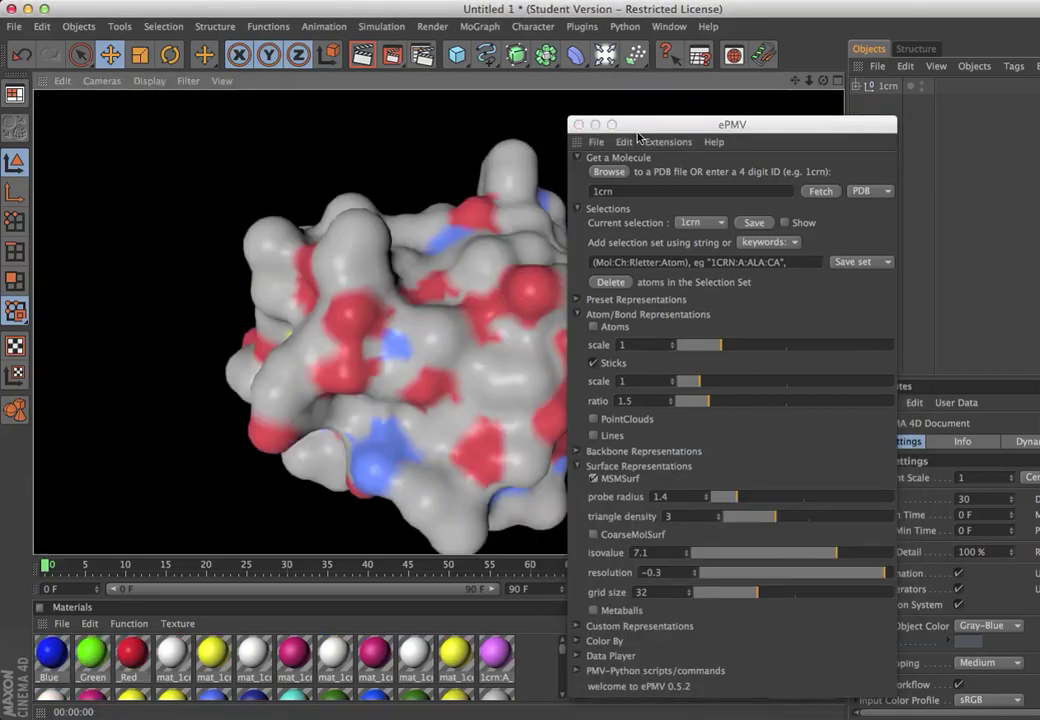
Quit Cinema 4D R12 without saving the project
drag(646, 125, 742, 82)
key(super+q)
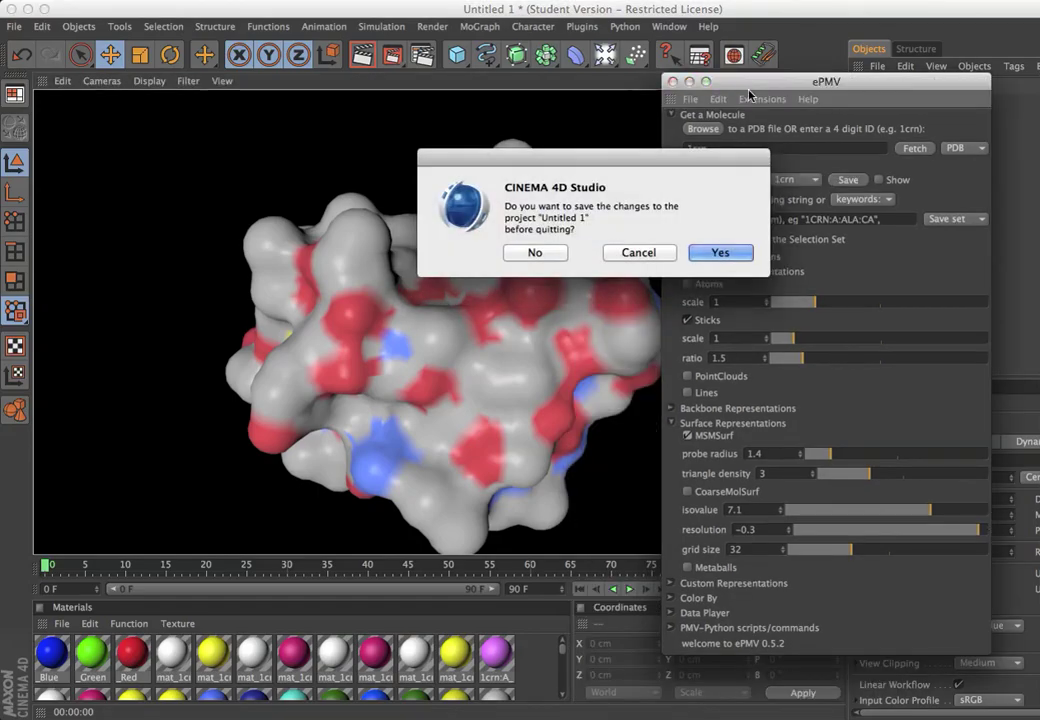
click(545, 254)
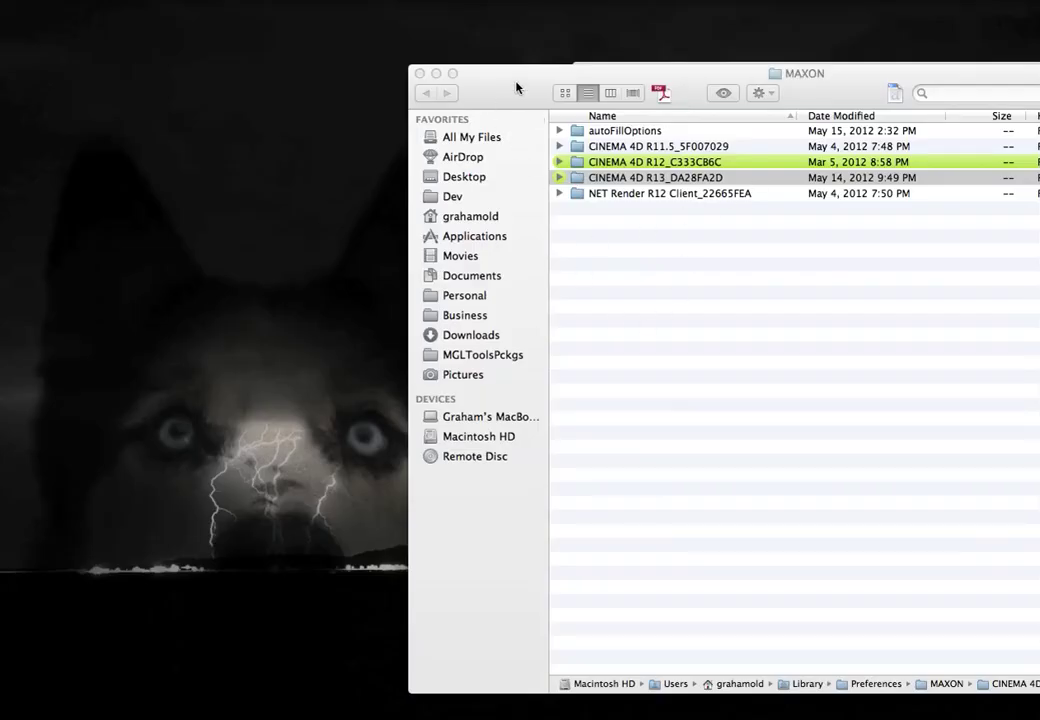
Arrange the MAXON and Downloads Finder windows side by side and expand the CINEMA 4D R13 folder
drag(515, 86, 174, 48)
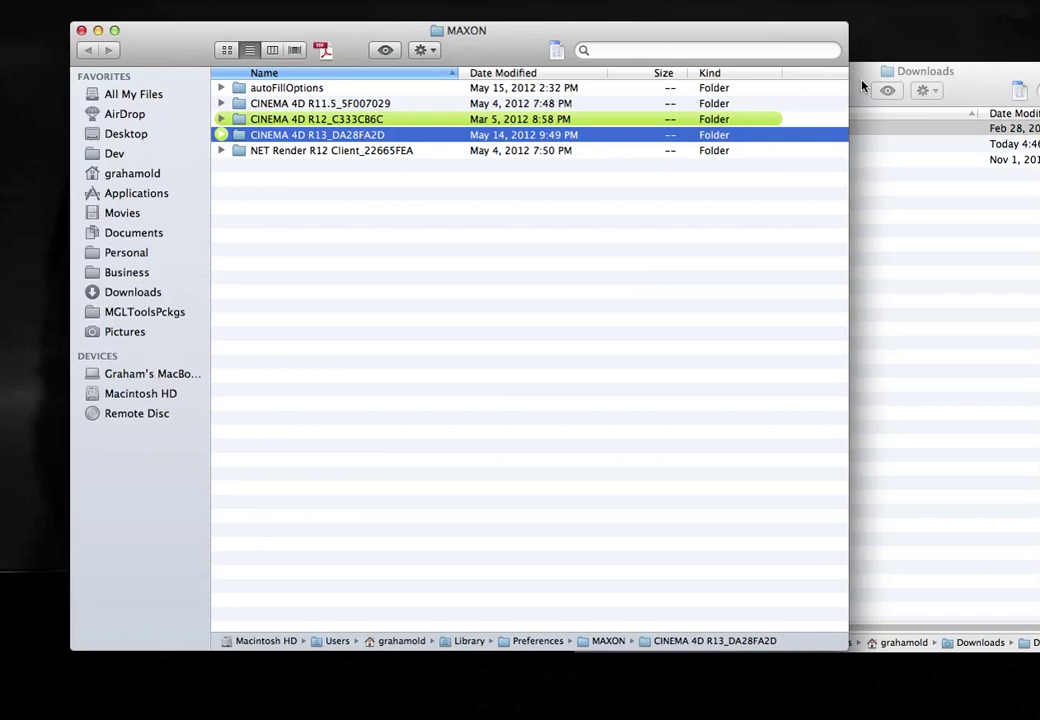
drag(864, 84, 589, 84)
click(222, 134)
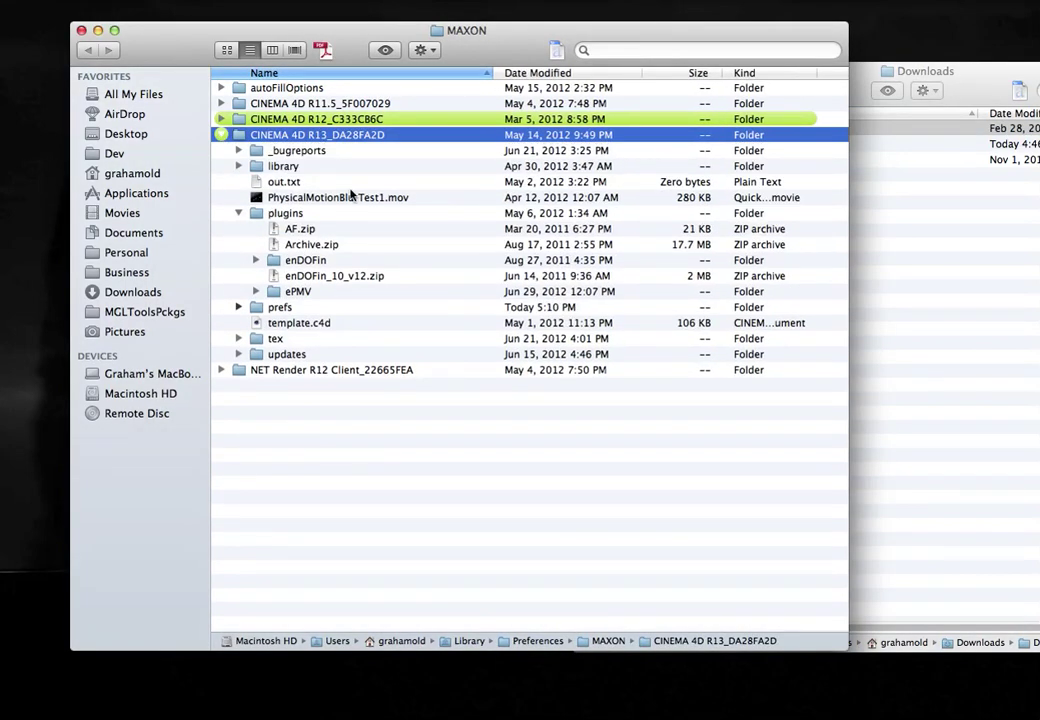
click(977, 90)
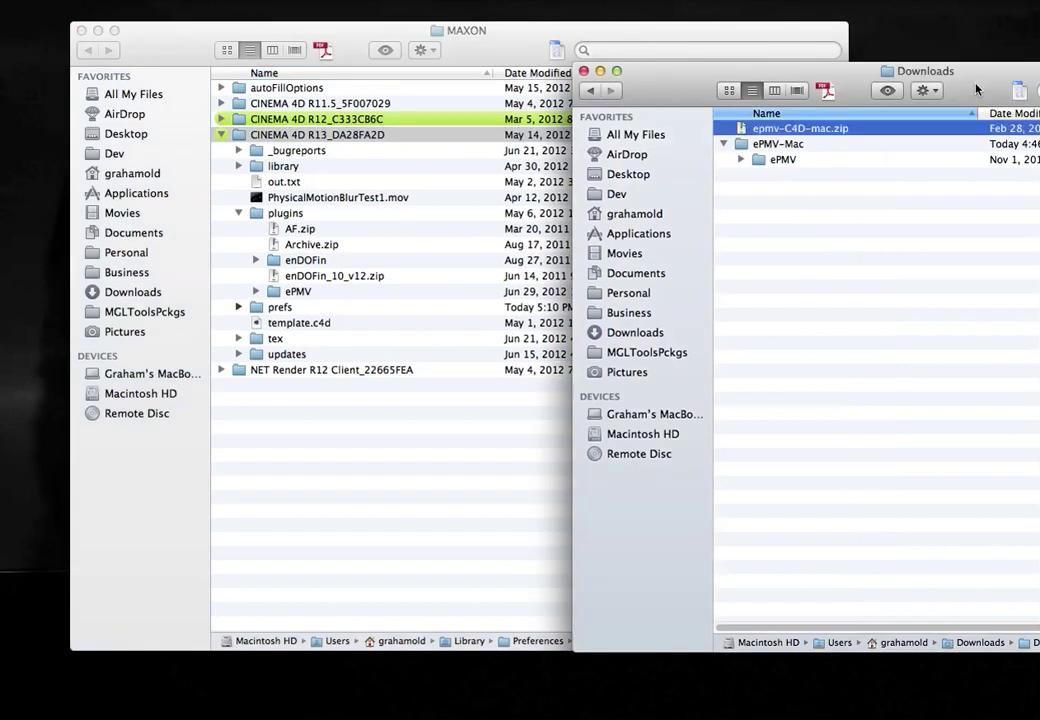
Move the ePMV folder out of ePMV-Mac to the top level of Downloads
click(741, 160)
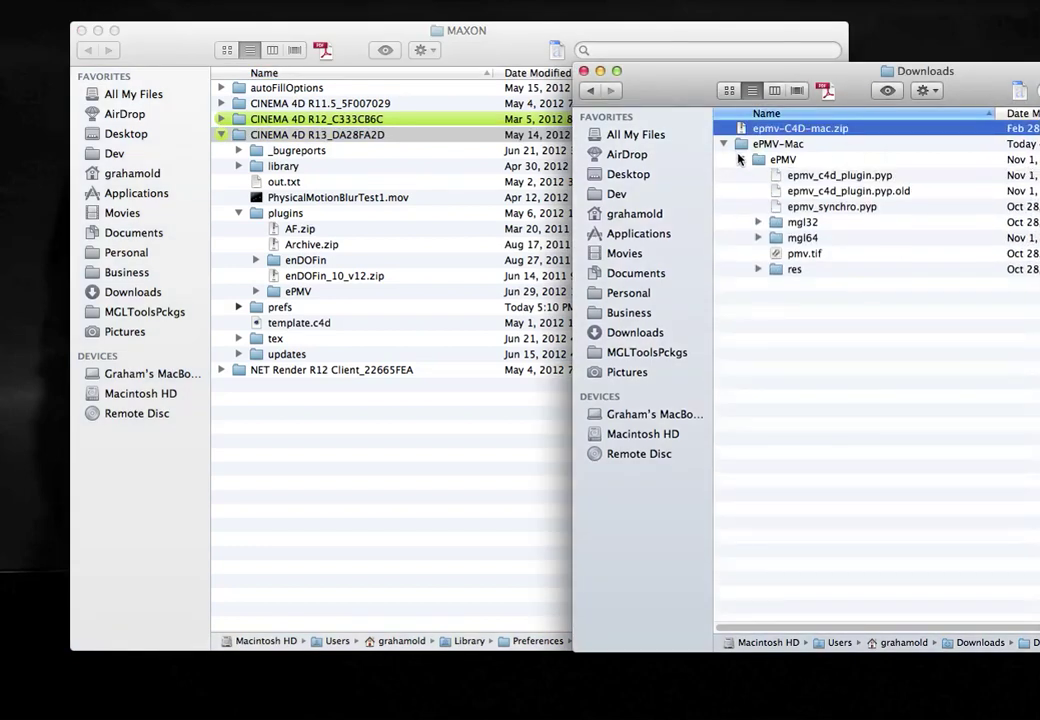
click(740, 160)
drag(741, 148, 778, 204)
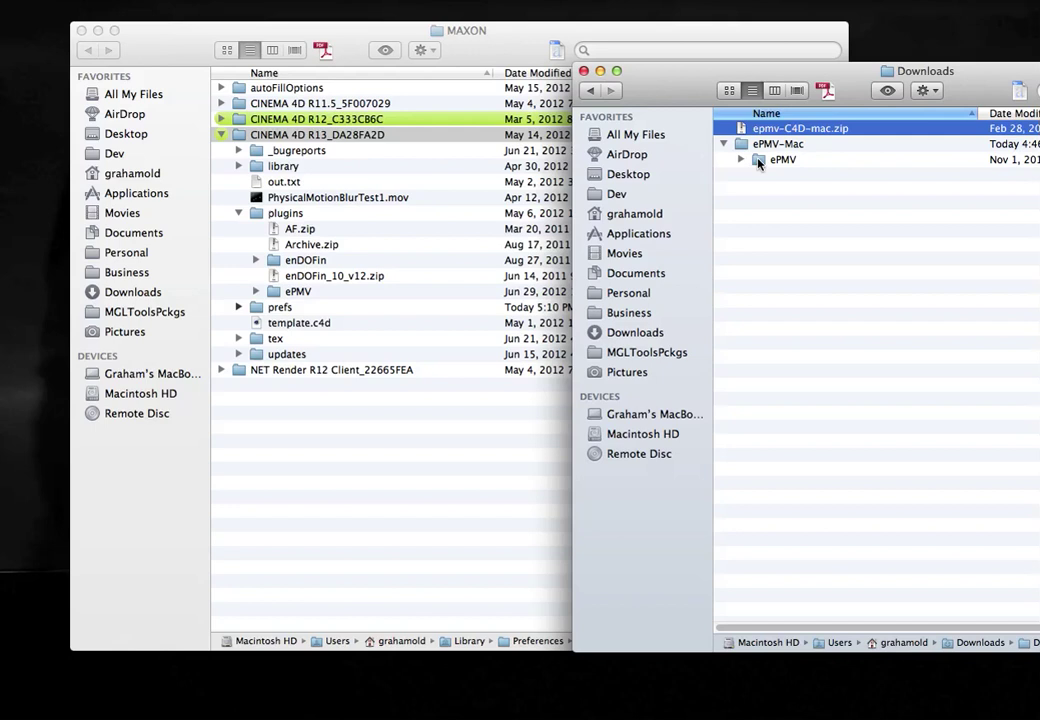
drag(758, 164, 801, 255)
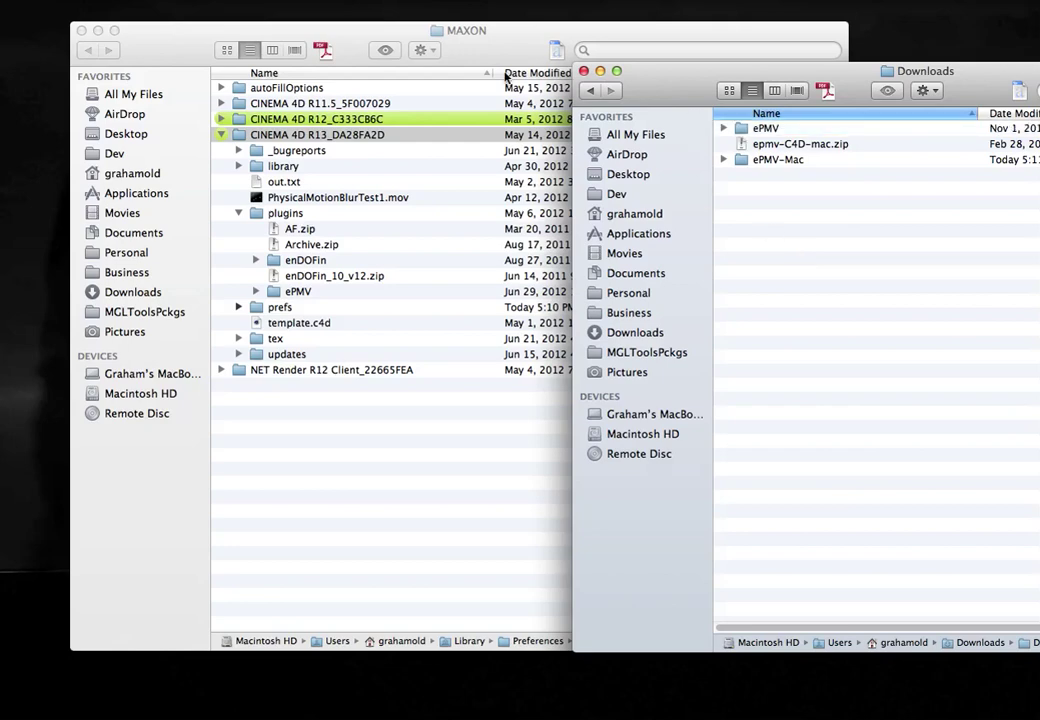